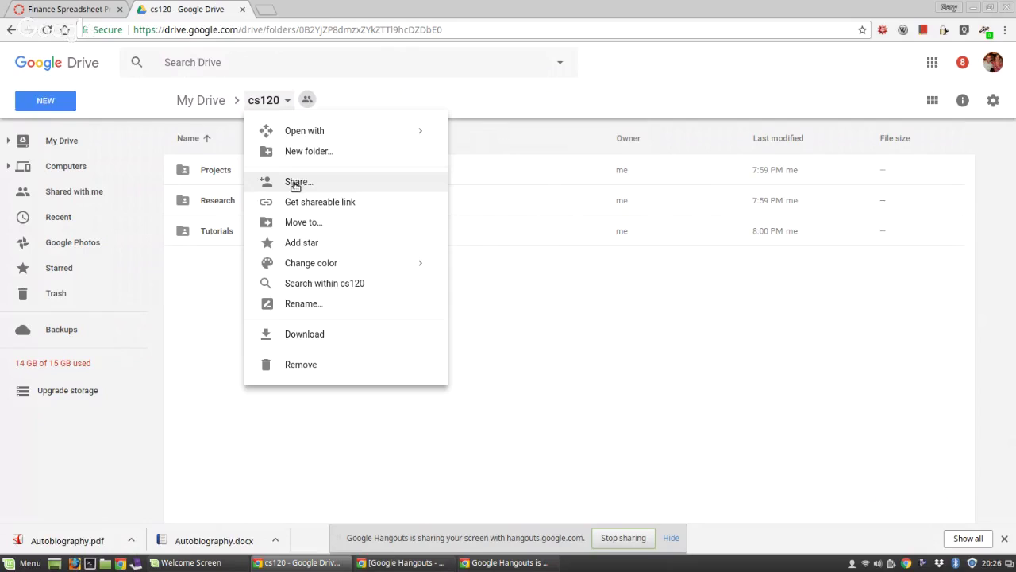
# Step: Share the cs120 folder with the reviewer, adding the note 'Please review this. You might have missed my first message'
pyautogui.click(295, 182)
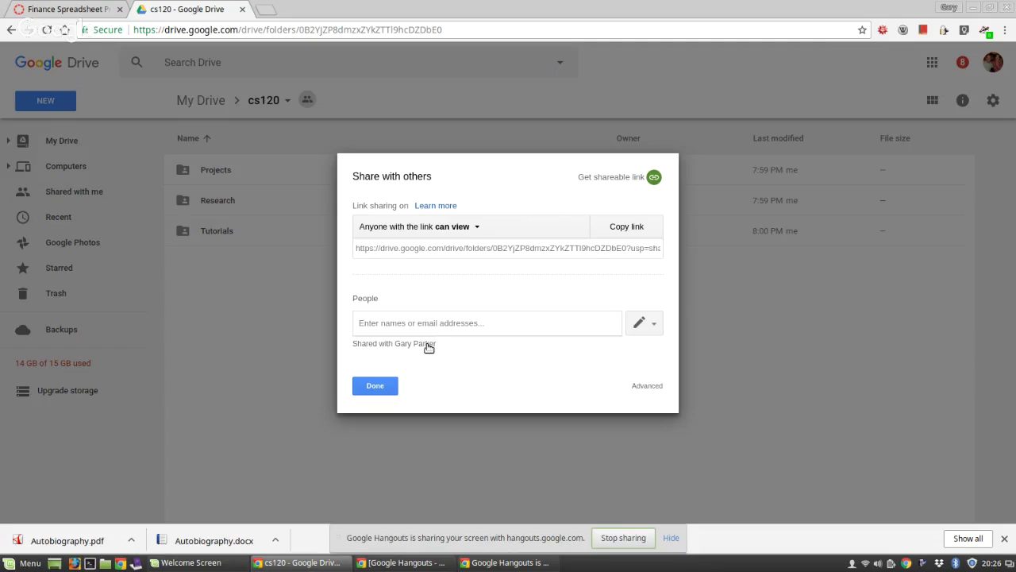
pyautogui.write('gar')
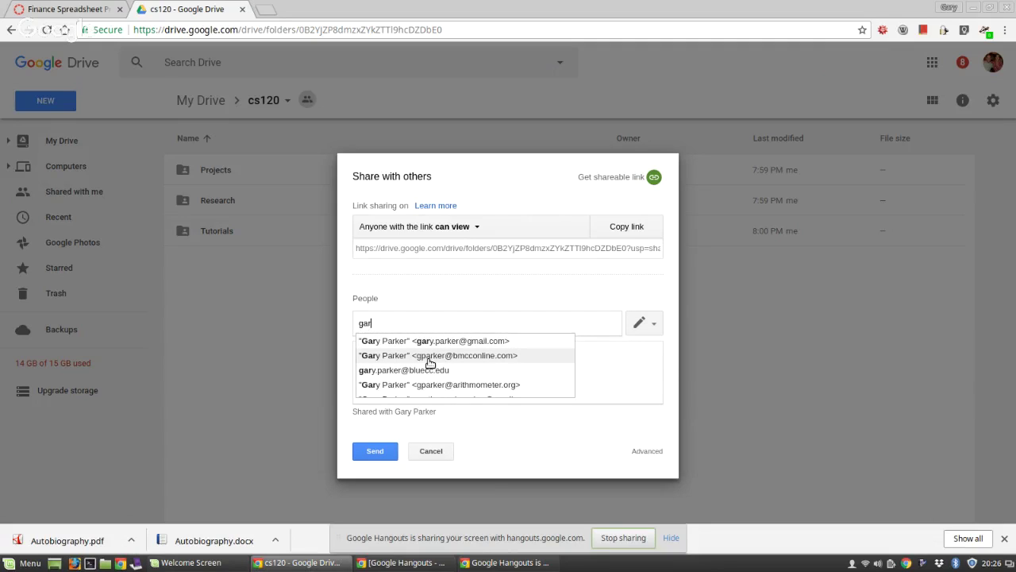
pyautogui.click(430, 356)
pyautogui.click(395, 353)
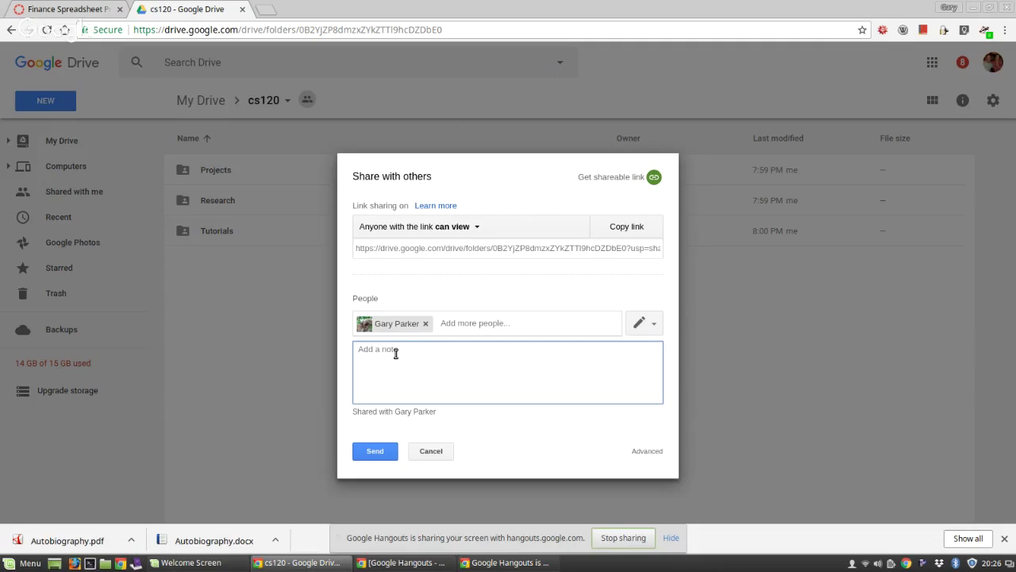
pyautogui.write('Please review this. You might have missed my fir')
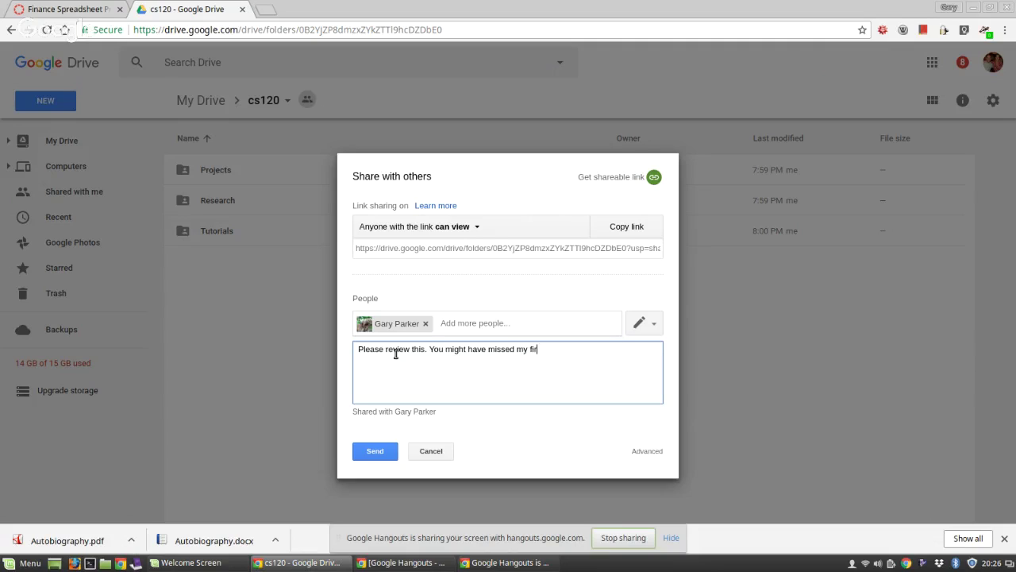
pyautogui.write('st message.')
pyautogui.click(377, 450)
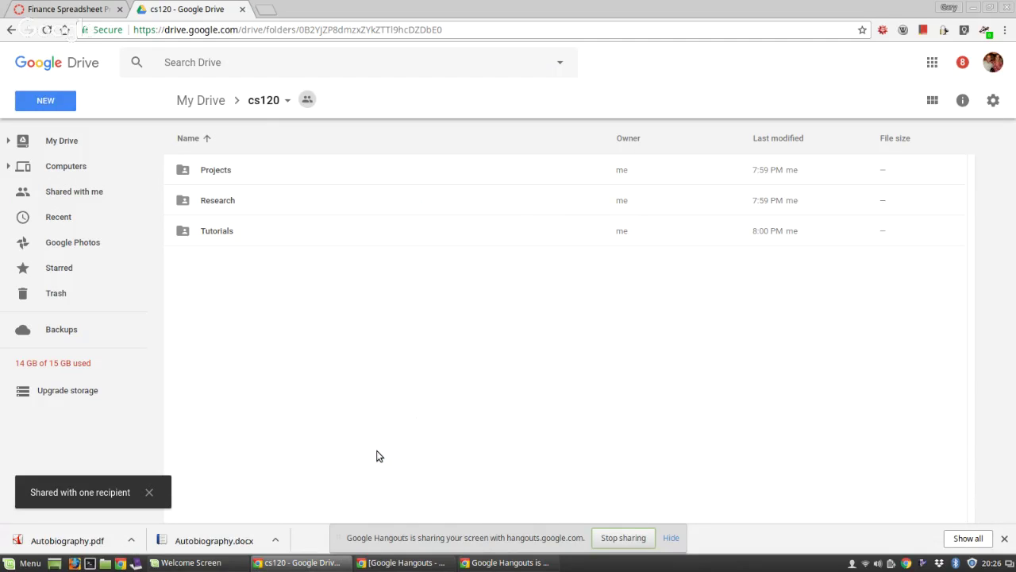
# Step: Turn on view-only link sharing for cs120 and select its shareable link
pyautogui.click(286, 103)
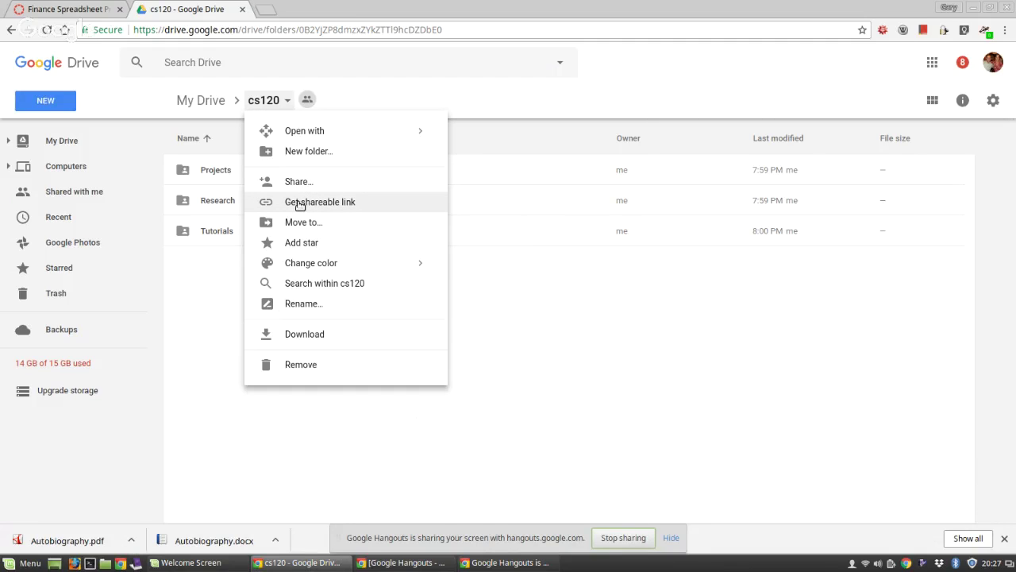
pyautogui.click(299, 205)
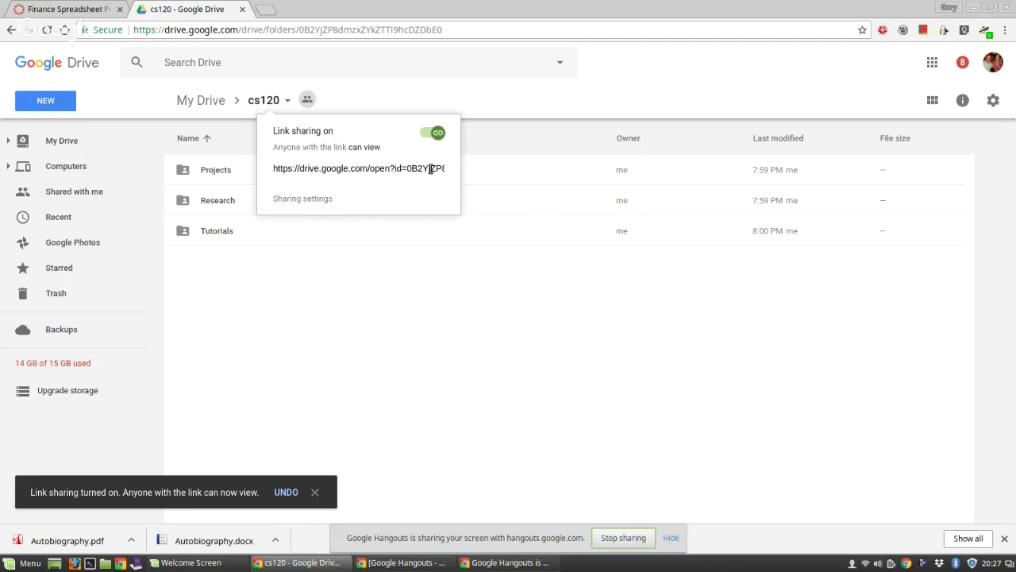
pyautogui.click(376, 171)
pyautogui.hotkey('ctrl', 'c')
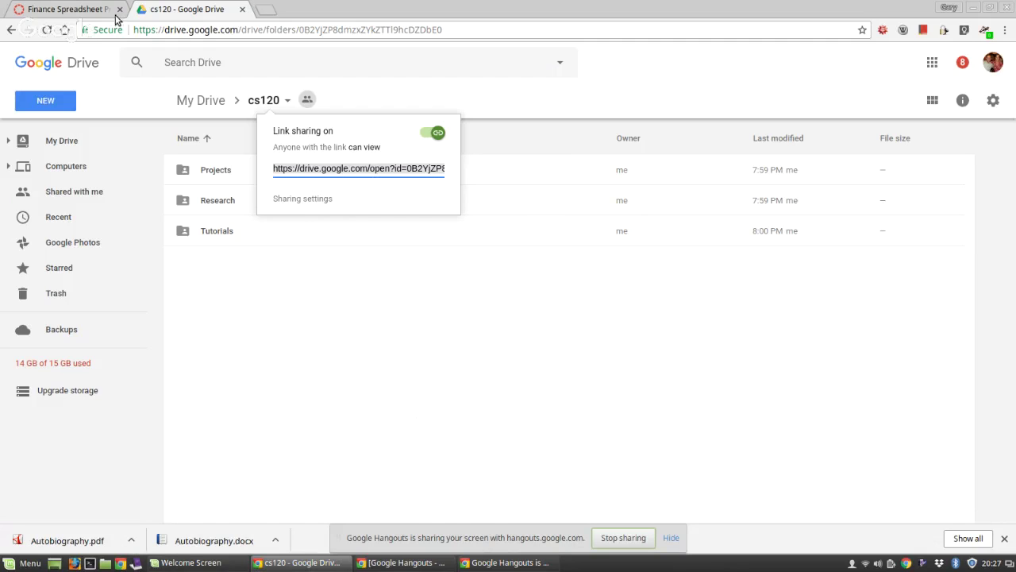
# Step: Open the submission form for the Finance Spreadsheet Project, Part 1 assignment in Canvas
pyautogui.click(68, 11)
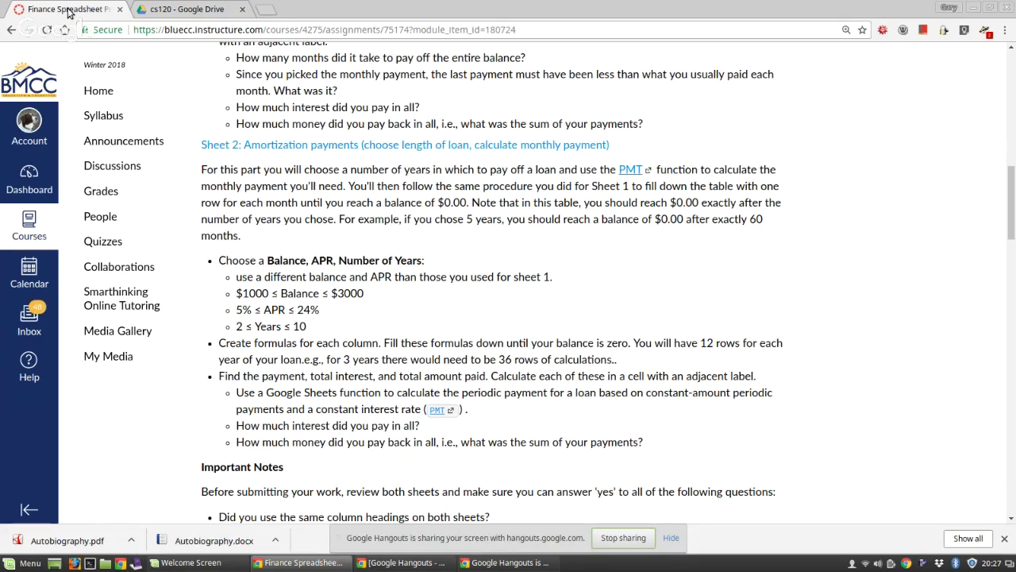
pyautogui.scroll(-7, 505, 348)
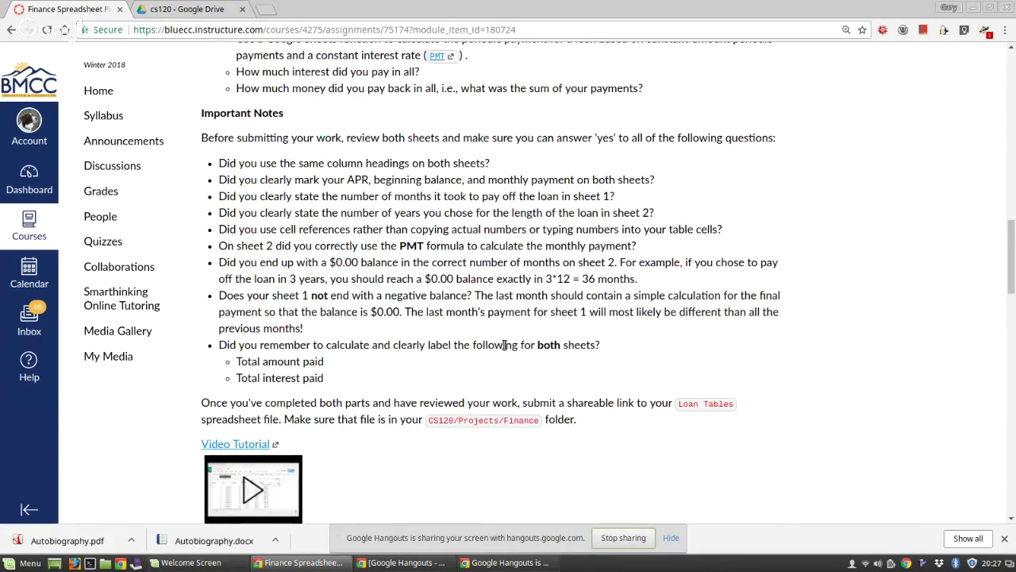
pyautogui.scroll(15, 505, 348)
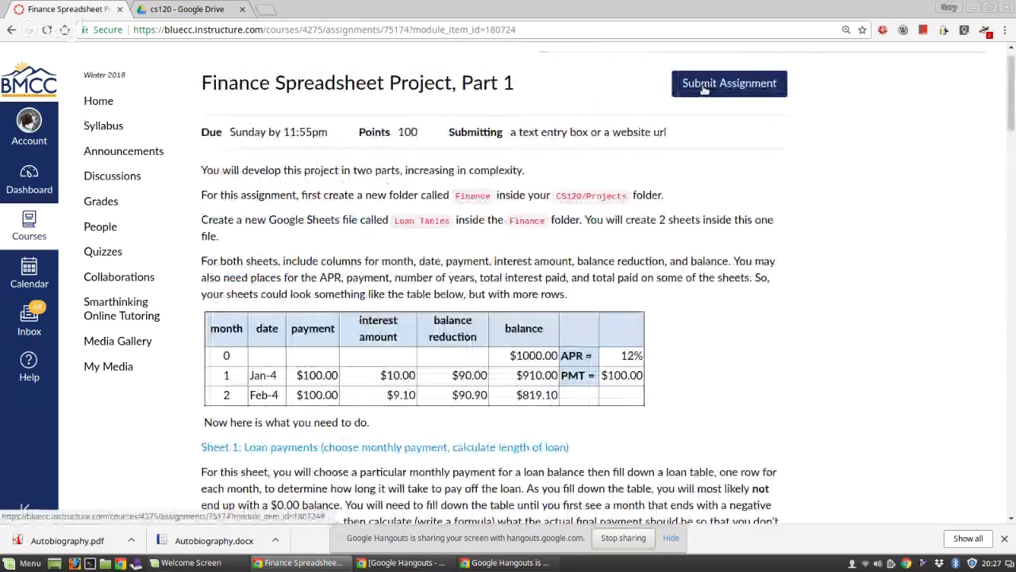
pyautogui.click(705, 87)
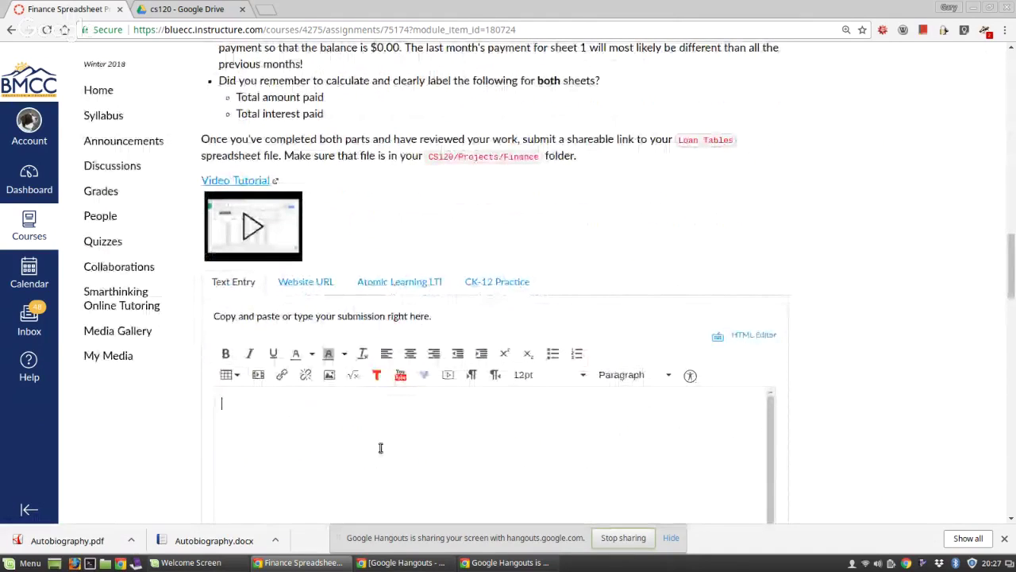
# Step: Paste the cs120 Drive link into the submission as a hyperlink on its own line, then return to Drive
pyautogui.hotkey('ctrl', 'v')
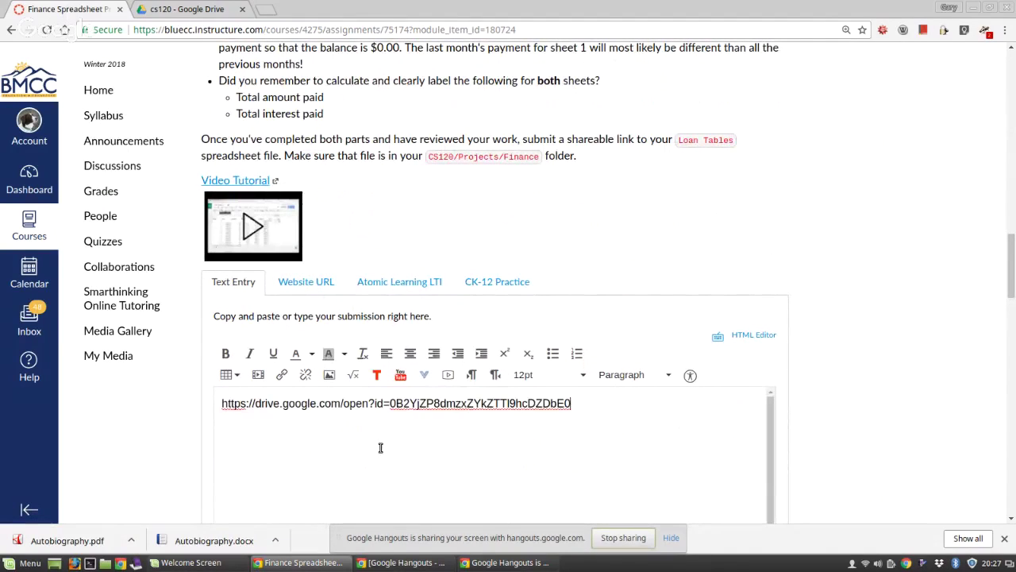
pyautogui.press('Return')
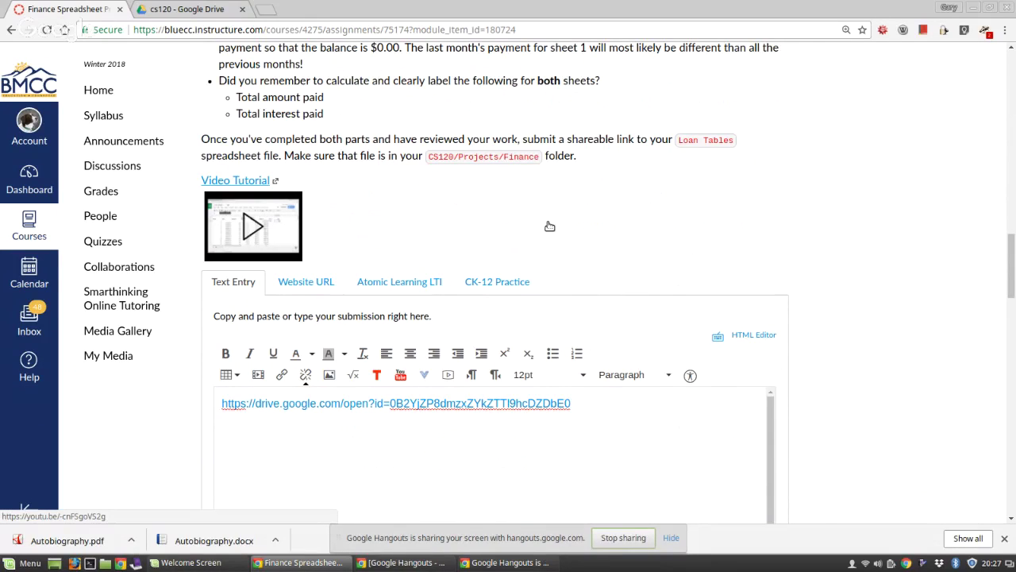
pyautogui.scroll(3, 548, 226)
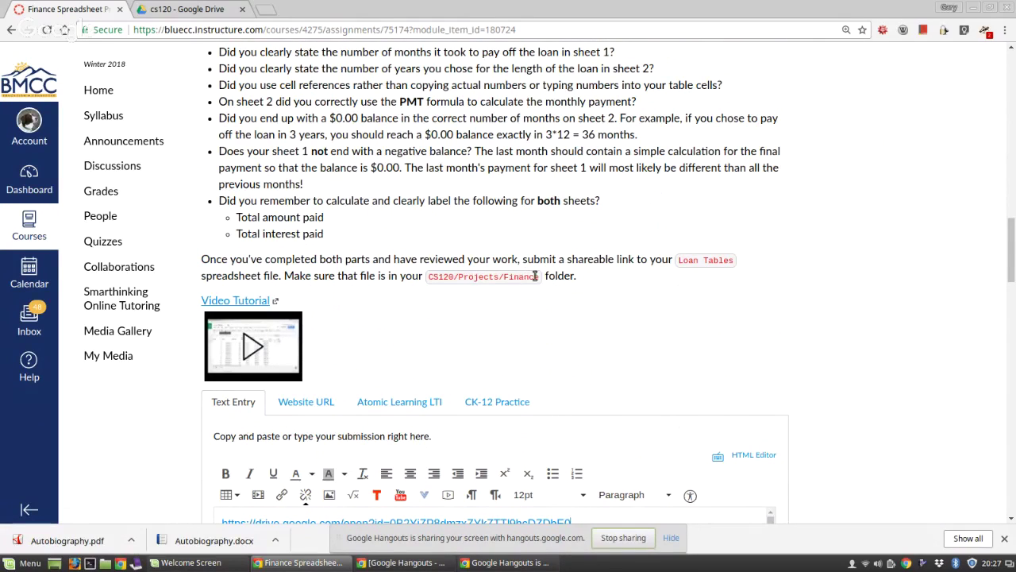
pyautogui.click(195, 12)
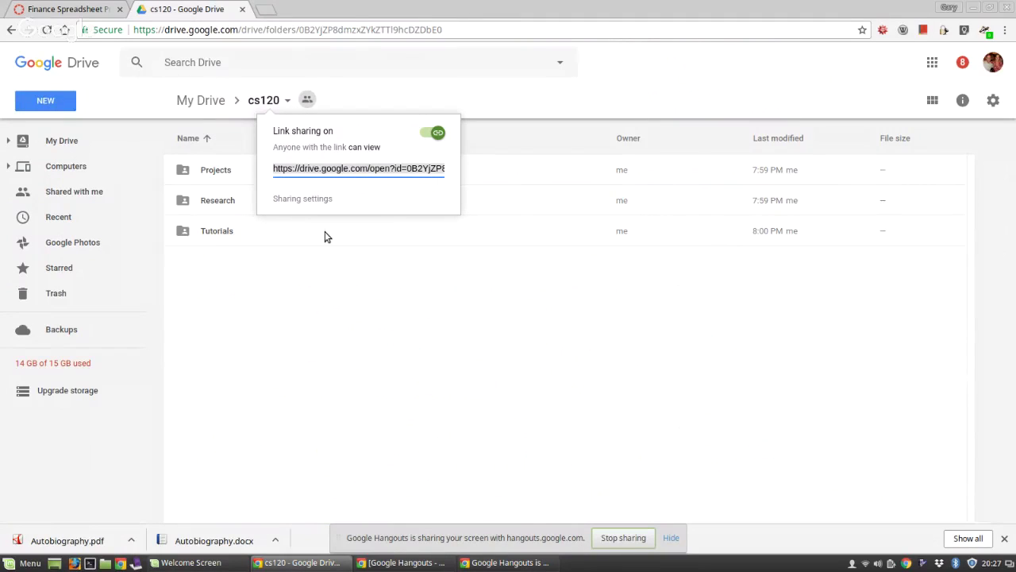
# Step: Reopen cs120's sharing settings, copy its shareable link and list the link access levels
pyautogui.click(344, 295)
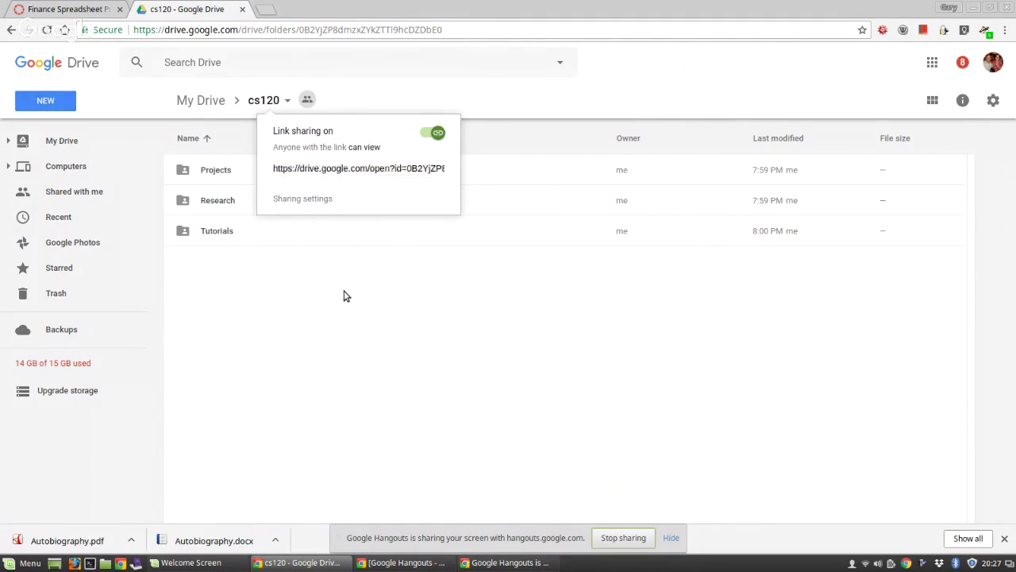
pyautogui.click(286, 103)
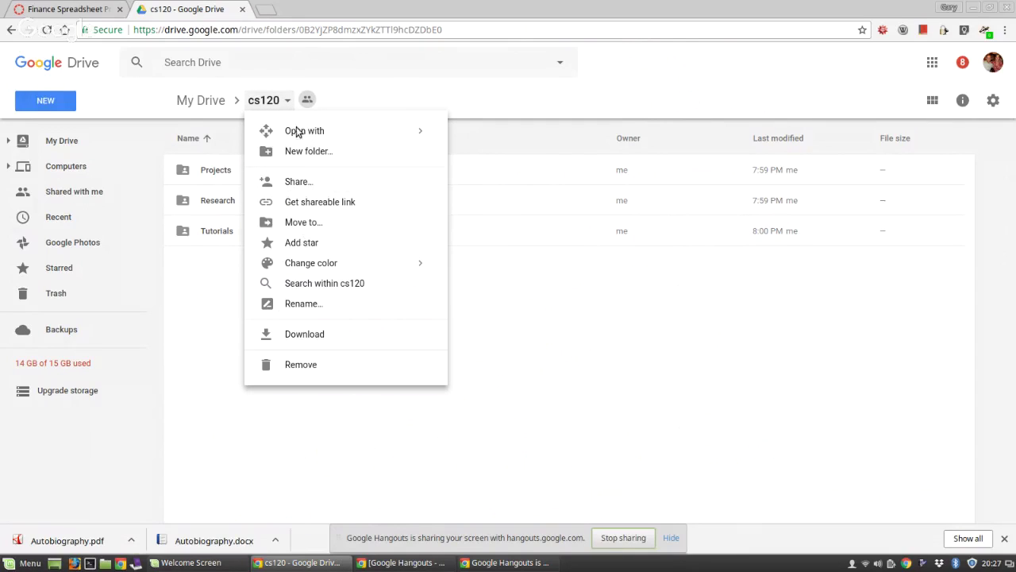
pyautogui.click(296, 187)
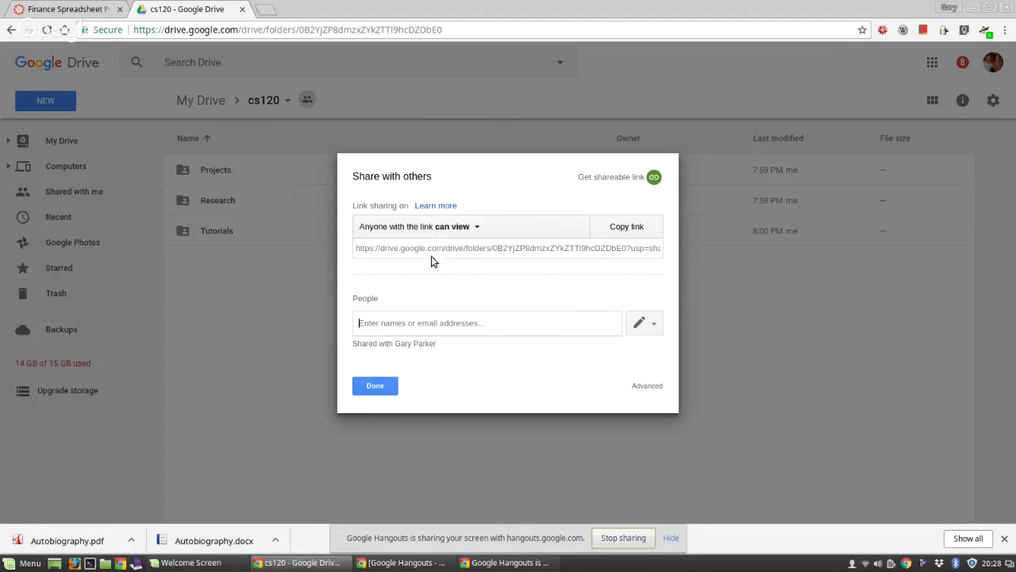
pyautogui.click(618, 179)
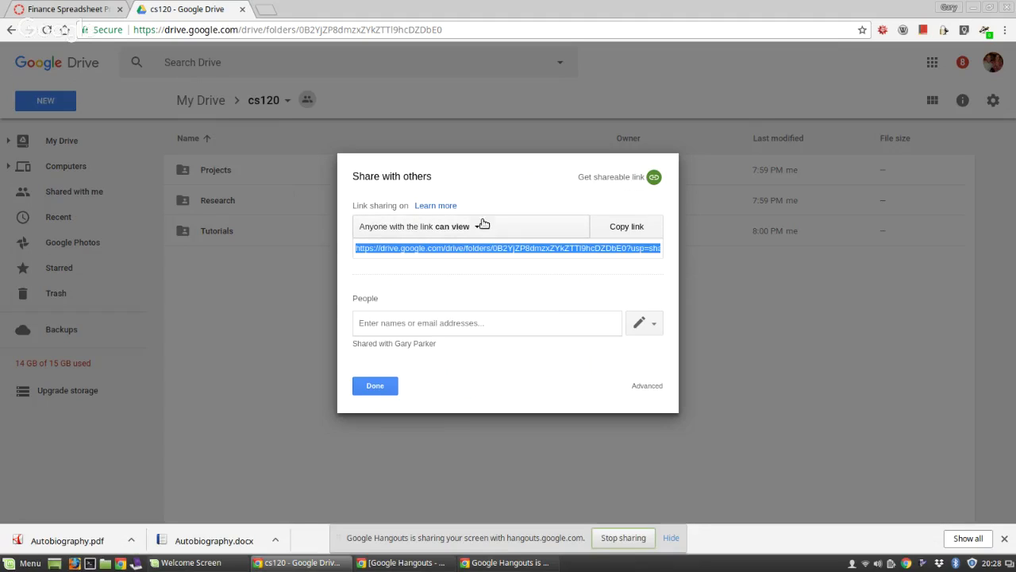
pyautogui.click(479, 227)
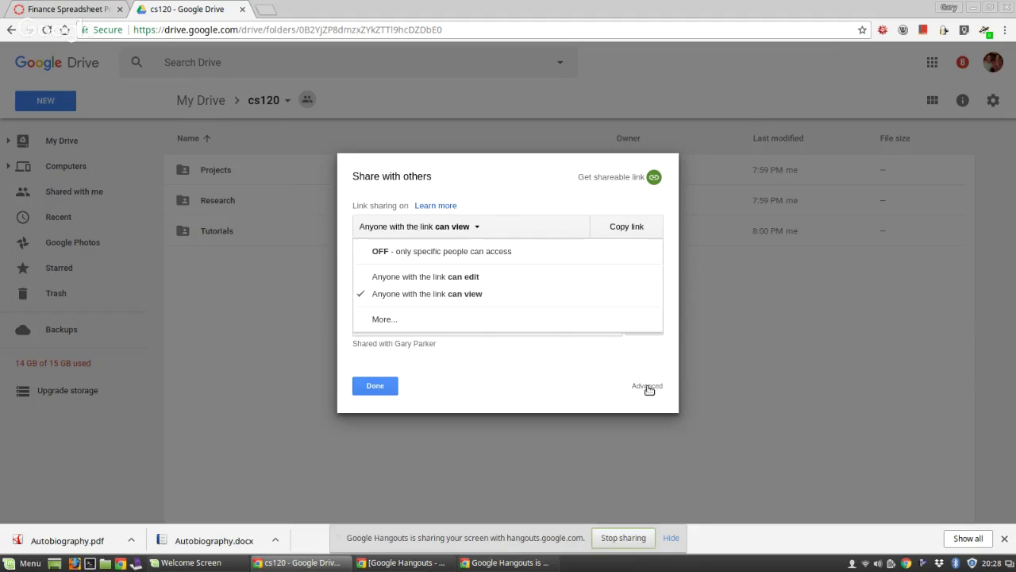
# Step: Review the detailed link-sharing options, keeping cs120 at 'On - Anyone with the link' view access, and save
pyautogui.click(381, 319)
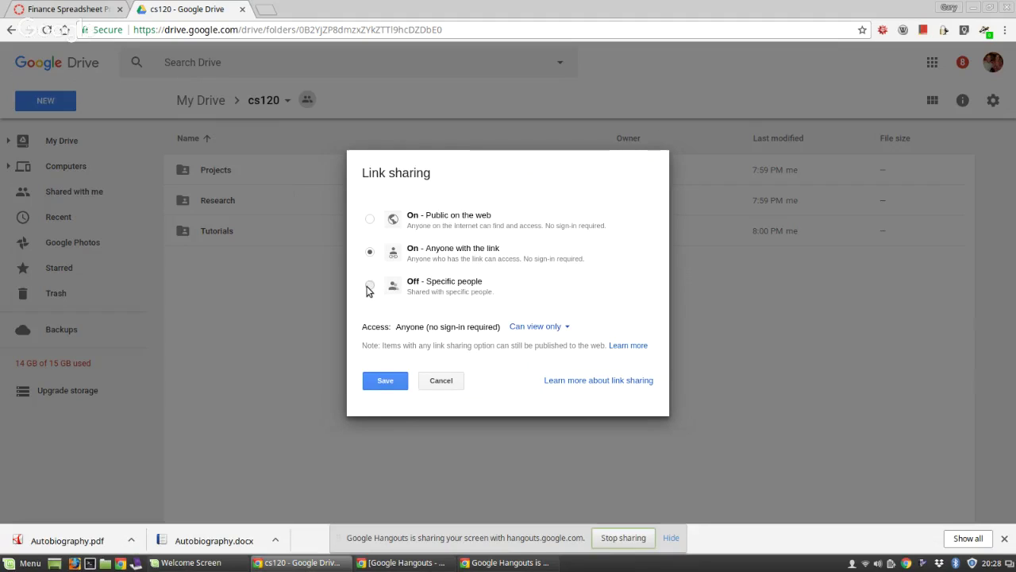
pyautogui.click(369, 288)
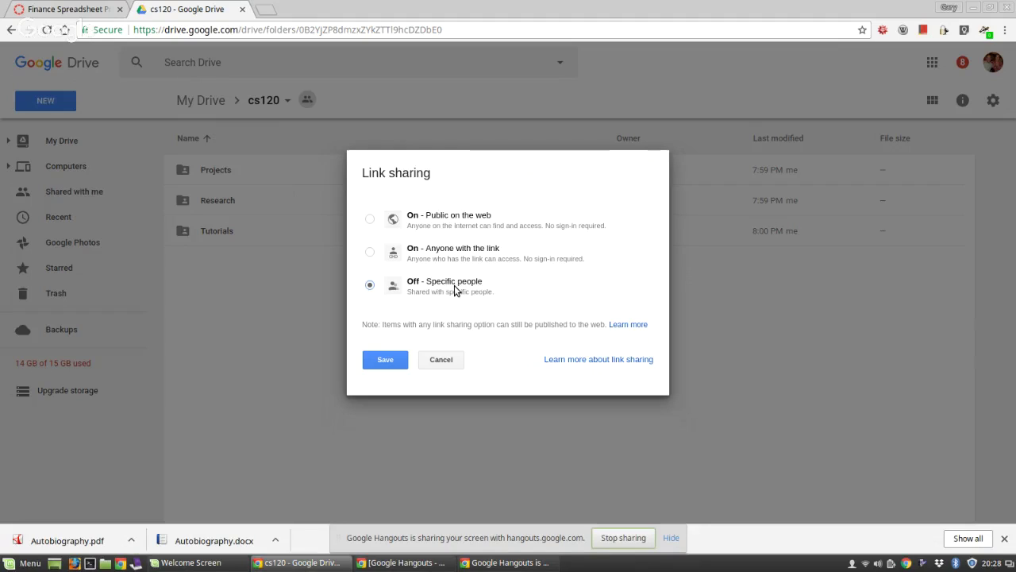
pyautogui.click(374, 254)
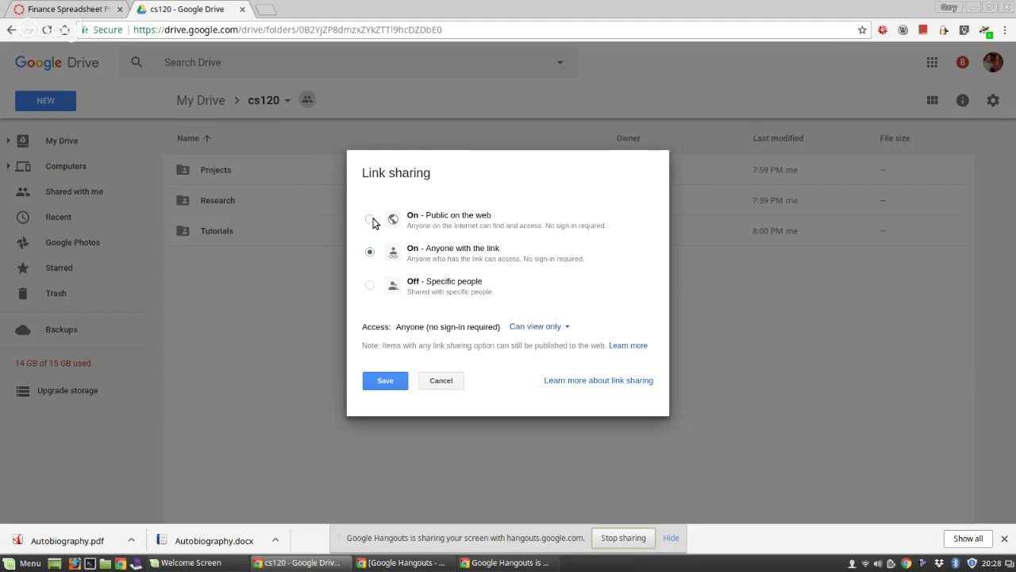
pyautogui.click(371, 220)
pyautogui.click(370, 254)
pyautogui.click(386, 381)
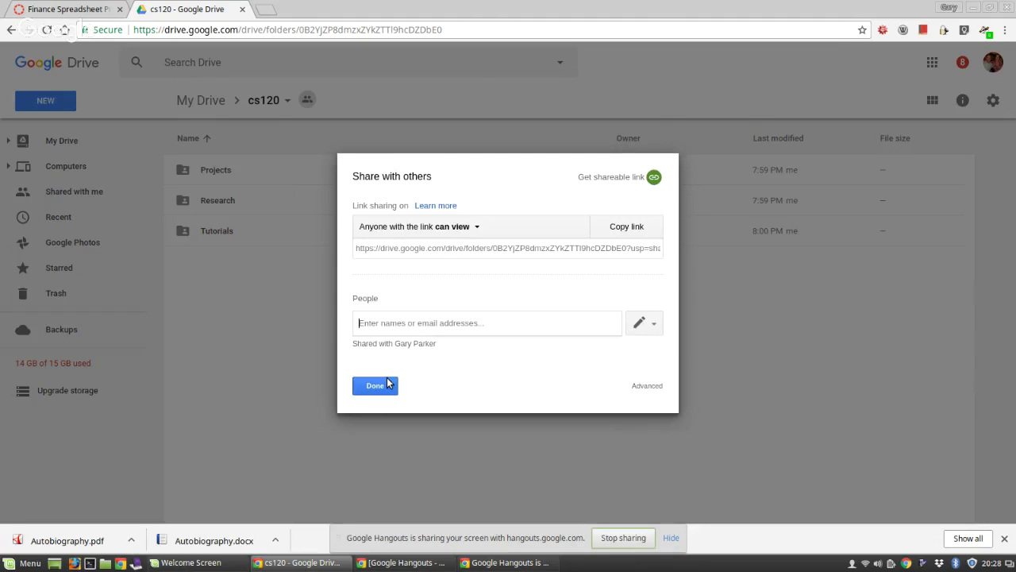
pyautogui.click(373, 388)
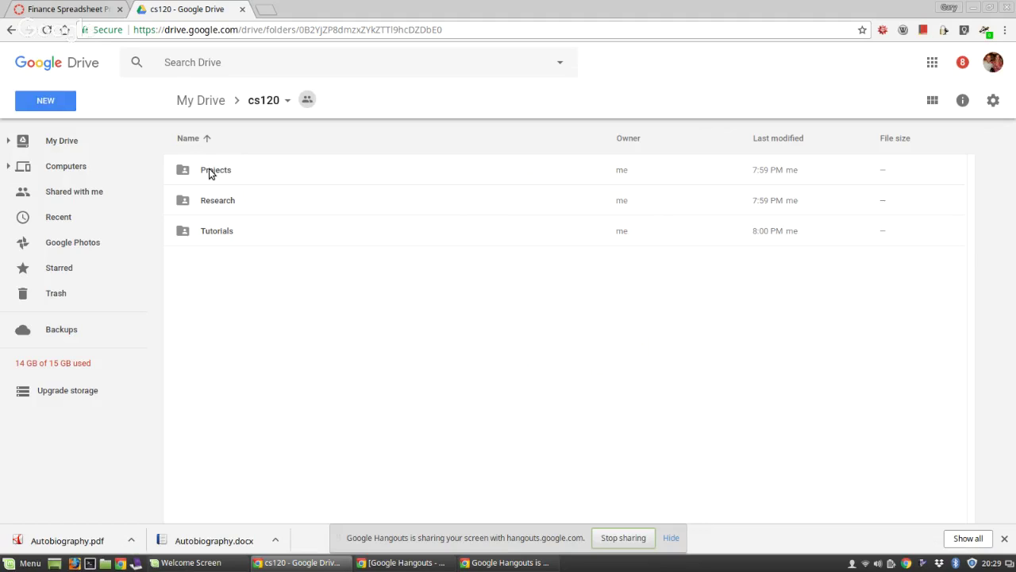
# Step: Open the Projects and Autobiography folders, then go back up to Projects via the breadcrumb
pyautogui.doubleClick(208, 170)
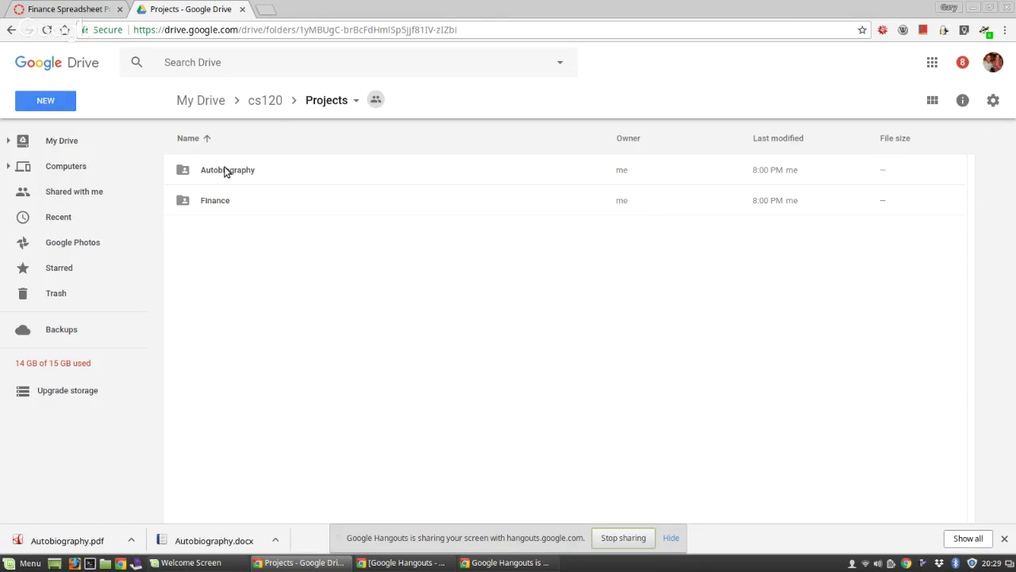
pyautogui.doubleClick(227, 170)
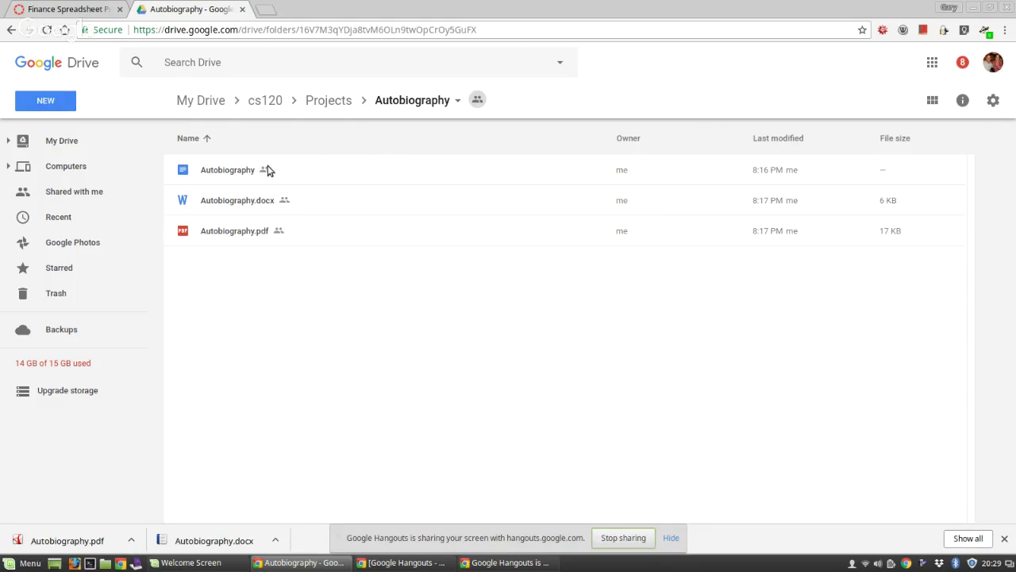
pyautogui.click(458, 101)
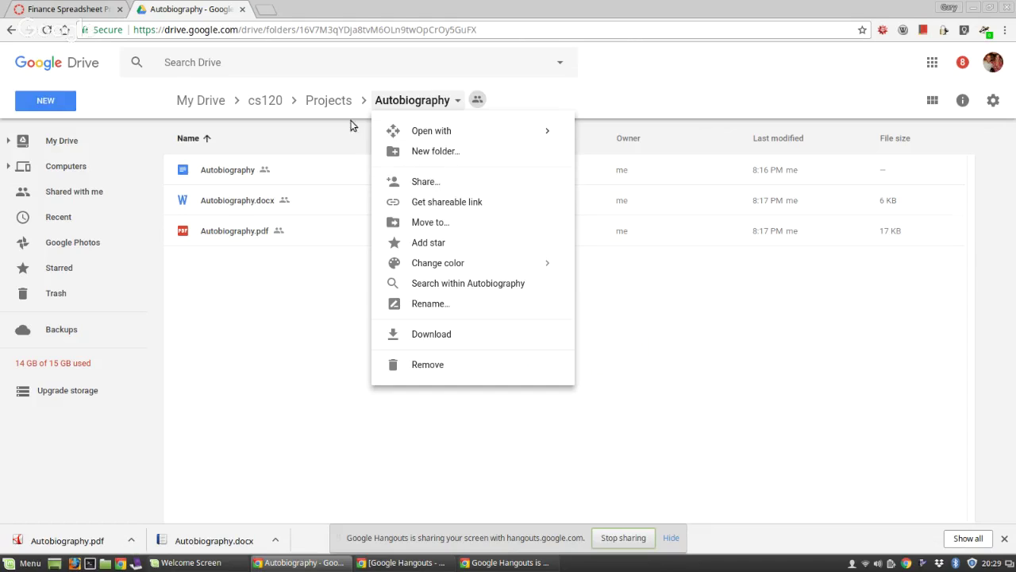
pyautogui.click(331, 103)
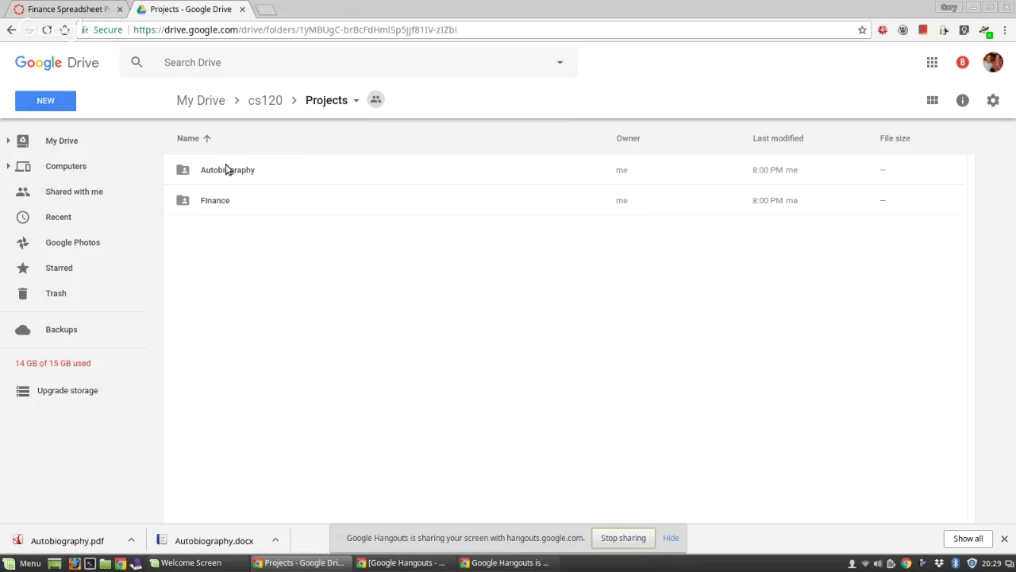
# Step: Share the Finance folder with the reviewer, adding the note 'Hey there is a new folder for your review.'
pyautogui.rightClick(225, 205)
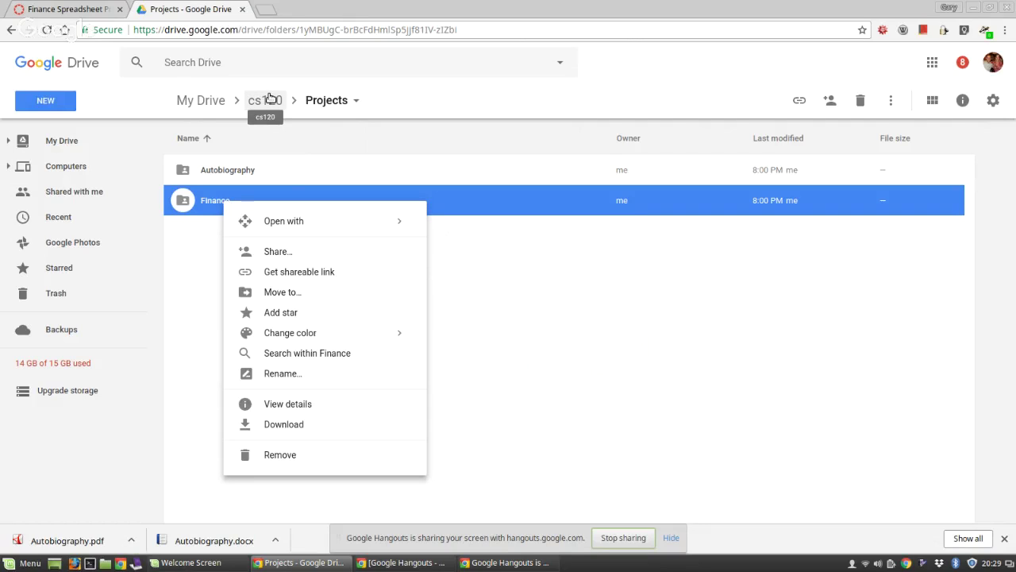
pyautogui.click(282, 251)
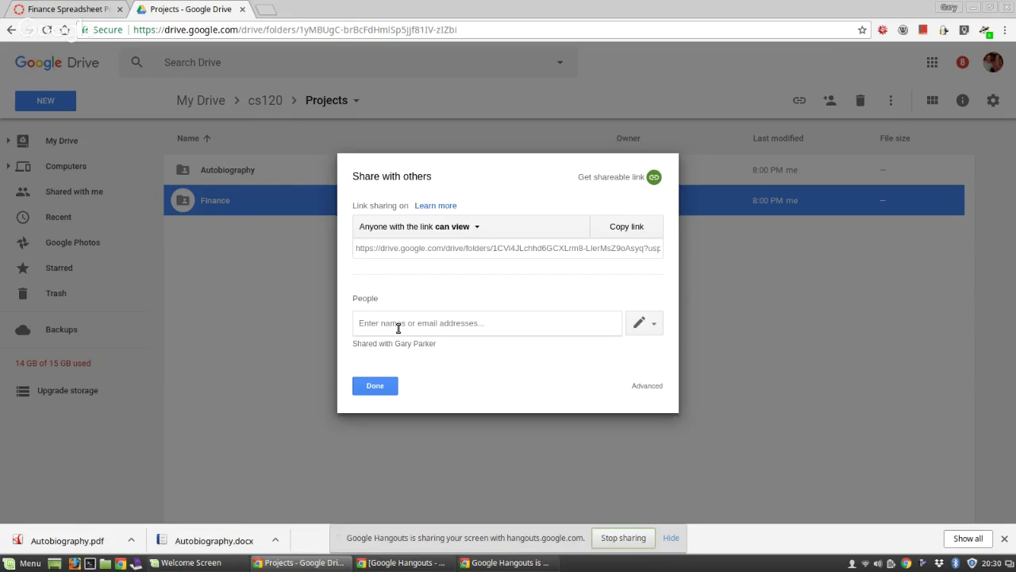
pyautogui.write('gary')
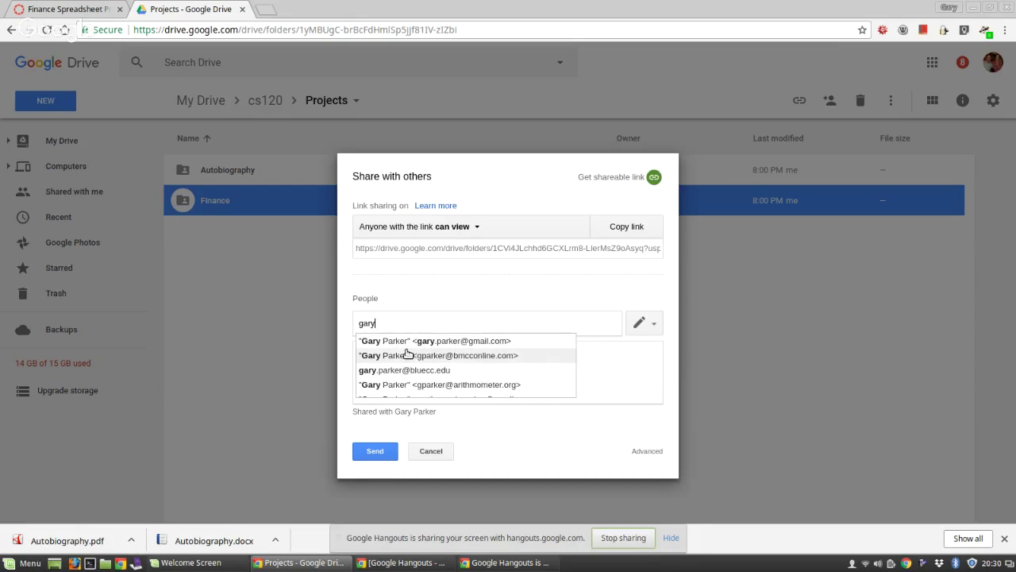
pyautogui.click(404, 357)
pyautogui.click(405, 357)
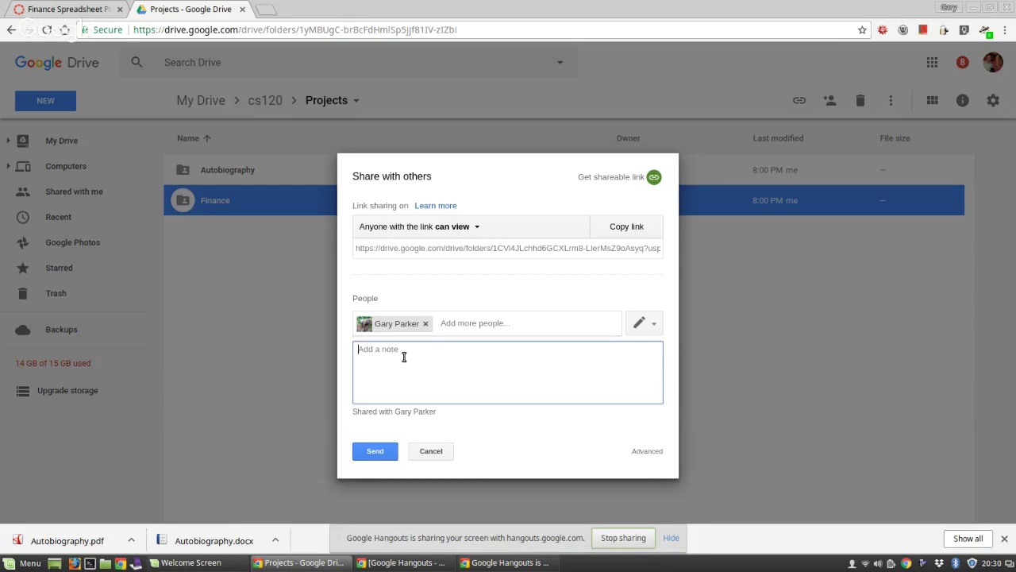
pyautogui.write('Hey there is a new folder for your review')
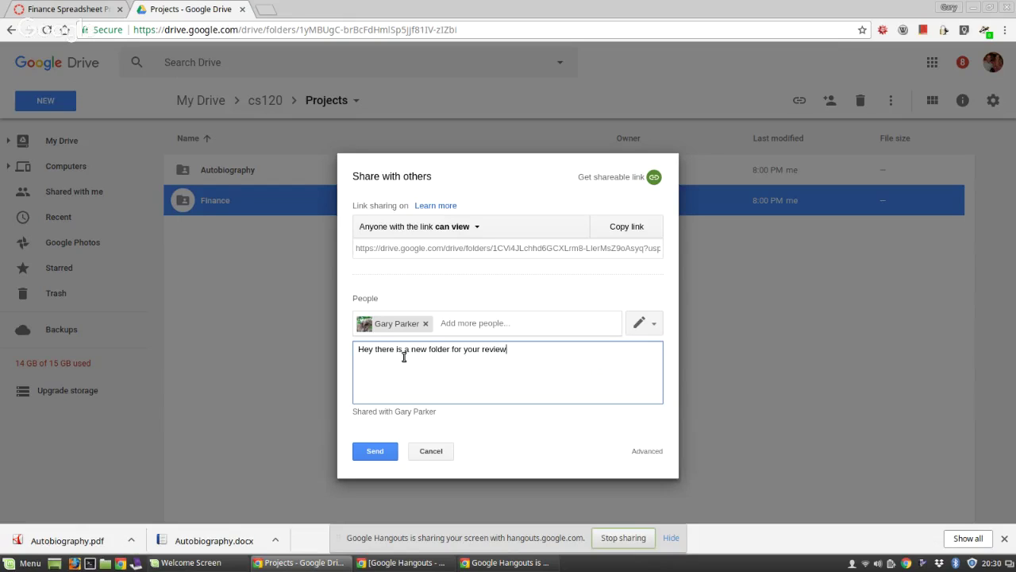
pyautogui.write('.')
pyautogui.click(379, 451)
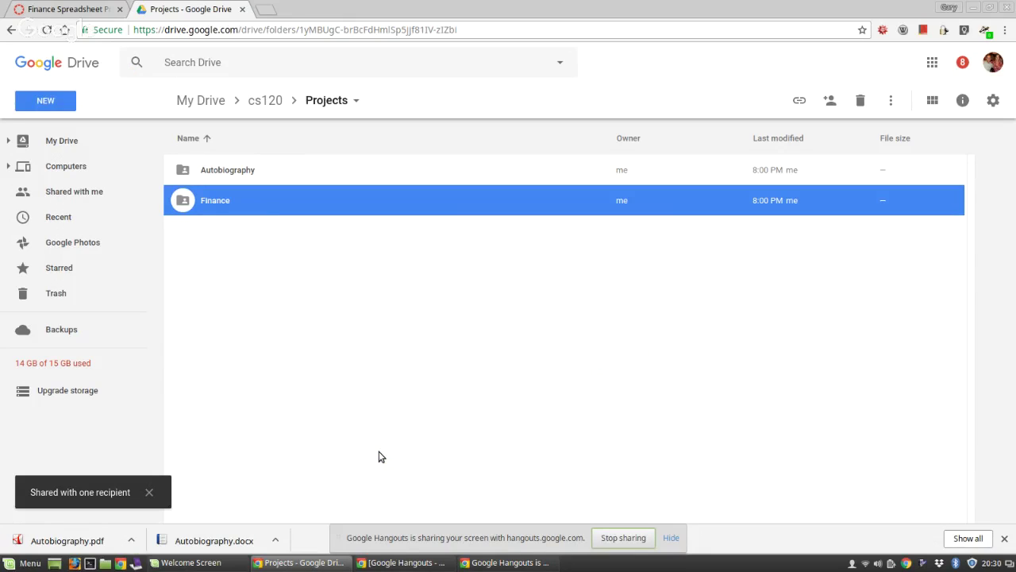
# Step: Turn on view-only link sharing for the Finance folder and select its link
pyautogui.rightClick(216, 200)
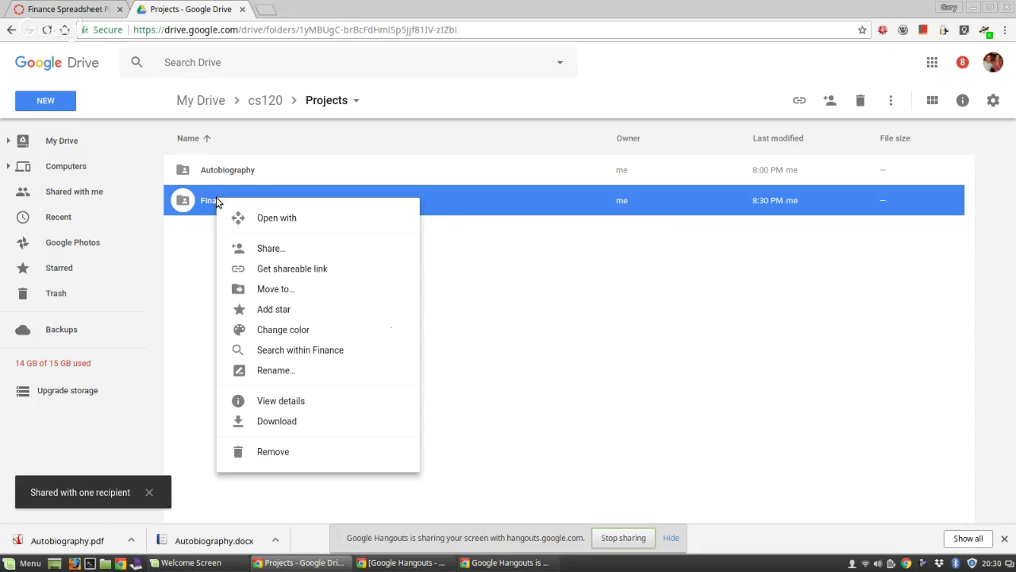
pyautogui.click(305, 271)
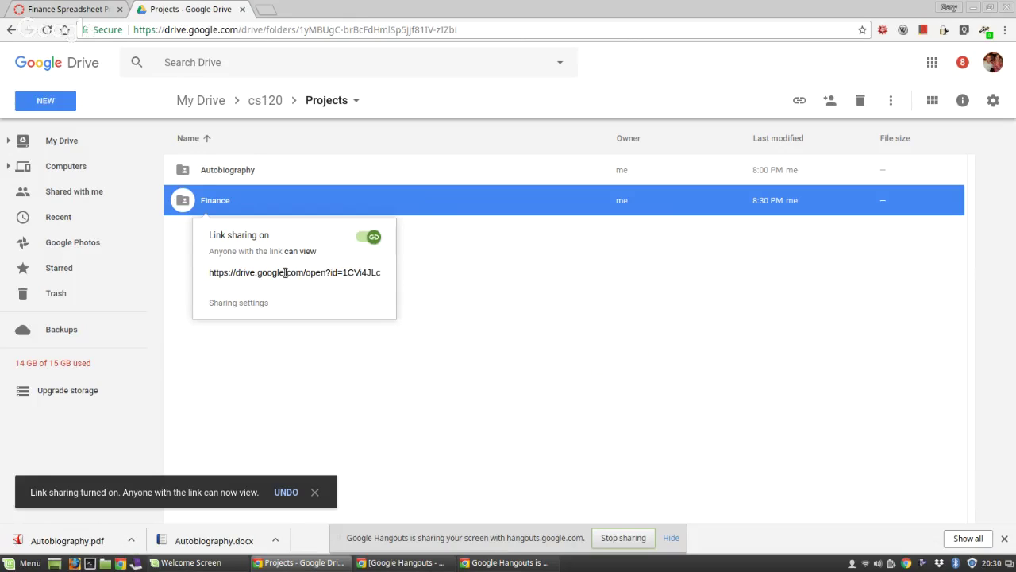
pyautogui.click(285, 272)
pyautogui.hotkey('ctrl', 'c')
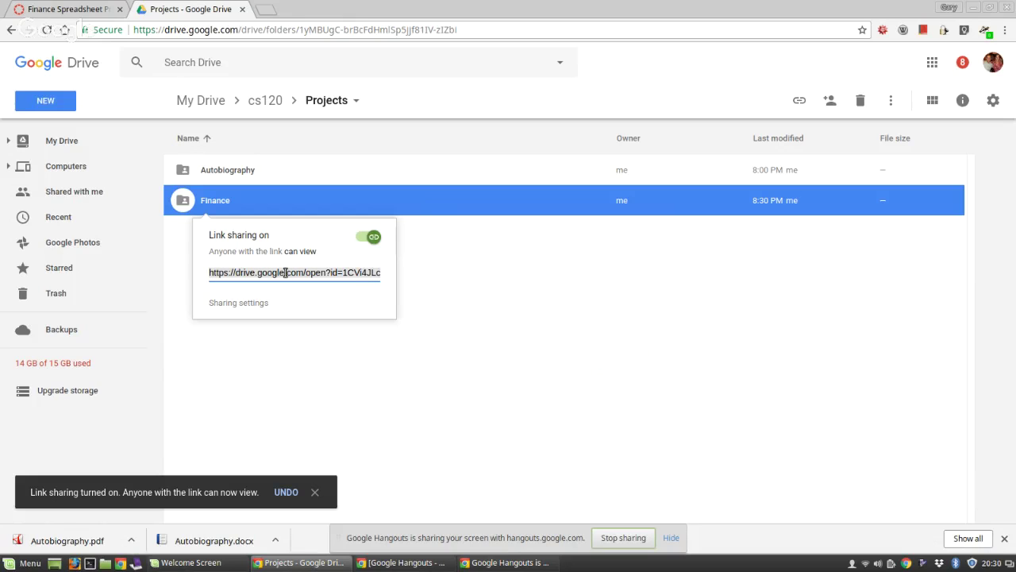
# Step: Paste the Finance folder link under the cs120 link in Canvas and type the label 'My Fininace Folder'
pyautogui.click(93, 11)
pyautogui.scroll(-3, 406, 399)
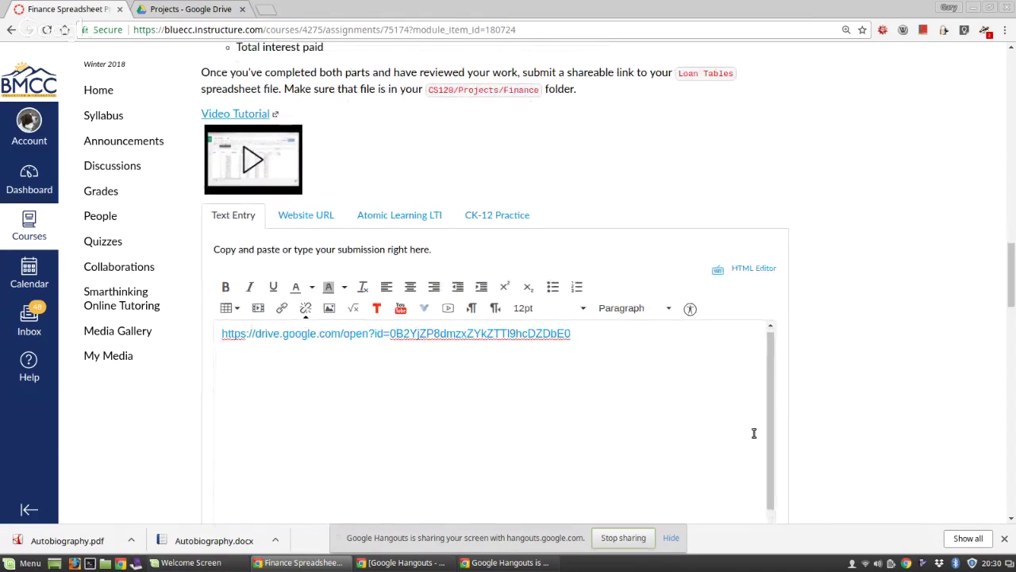
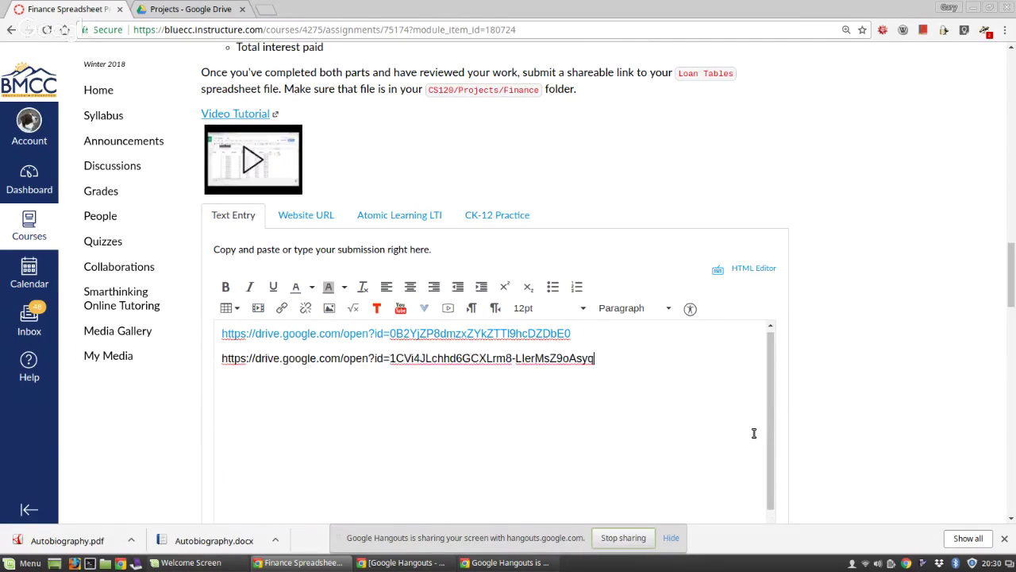
pyautogui.press('Return')
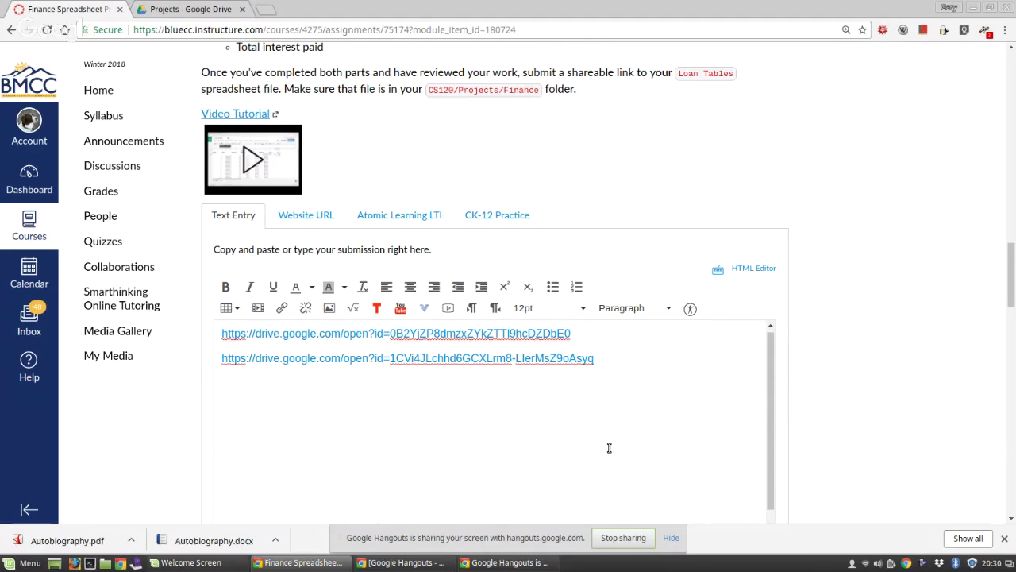
pyautogui.write('My Fininace Folder')
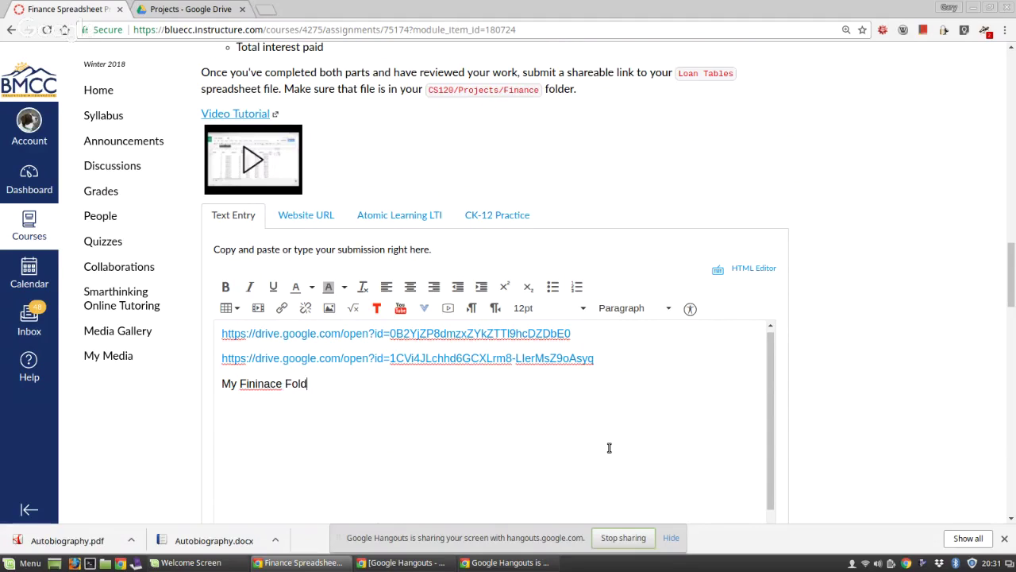
# Step: Correct the label's typo so it reads 'My Finance Folder'
pyautogui.click(264, 384)
pyautogui.press('BackSpace')
pyautogui.press('BackSpace')
pyautogui.write('n')
# Step: Hyperlink the 'My Finance Folder' label to the Finance folder's Drive URL
pyautogui.press('Left')
pyautogui.press('Left')
pyautogui.press('Left')
pyautogui.press('Left')
pyautogui.press('Home')
pyautogui.hotkey('shift', 'Right')
pyautogui.hotkey('shift', 'Right')
pyautogui.hotkey('shift', 'Right')
pyautogui.hotkey('shift', 'Right')
pyautogui.hotkey('shift', 'Right')
pyautogui.hotkey('shift', 'Right')
pyautogui.hotkey('shift', 'Right')
pyautogui.hotkey('shift', 'Right')
pyautogui.hotkey('shift', 'Right')
pyautogui.hotkey('shift', 'Right')
pyautogui.hotkey('shift', 'Right')
pyautogui.hotkey('shift', 'Right')
pyautogui.hotkey('shift', 'Right')
pyautogui.hotkey('shift', 'Right')
pyautogui.hotkey('shift', 'Right')
pyautogui.hotkey('shift', 'Right')
pyautogui.hotkey('shift', 'Right')
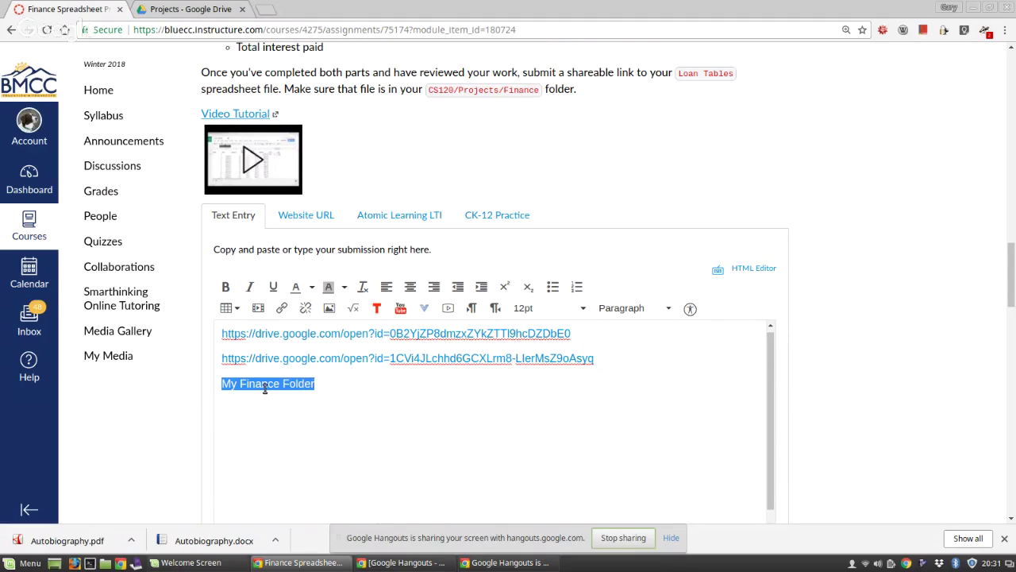
pyautogui.click(284, 308)
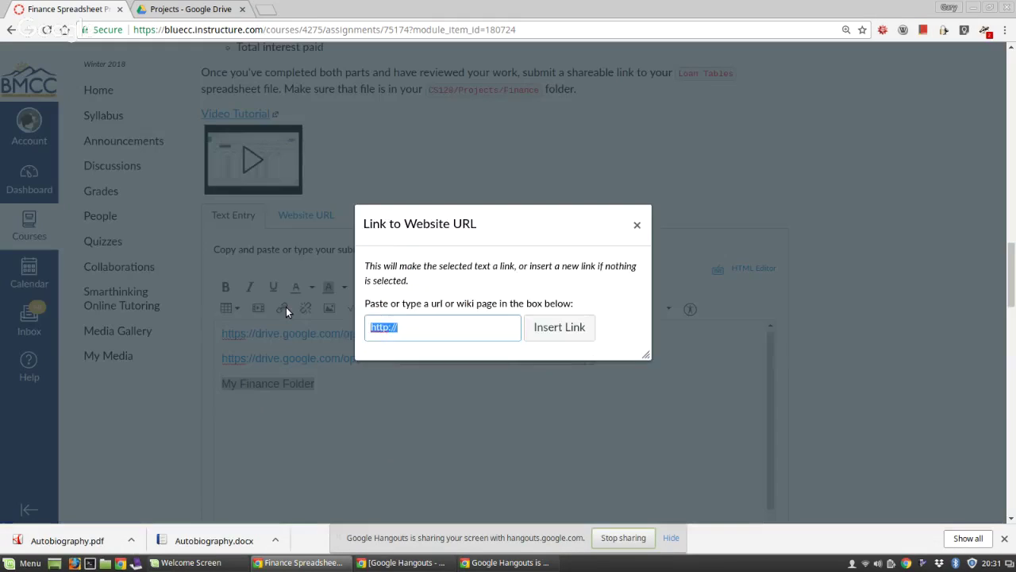
pyautogui.hotkey('ctrl', 'v')
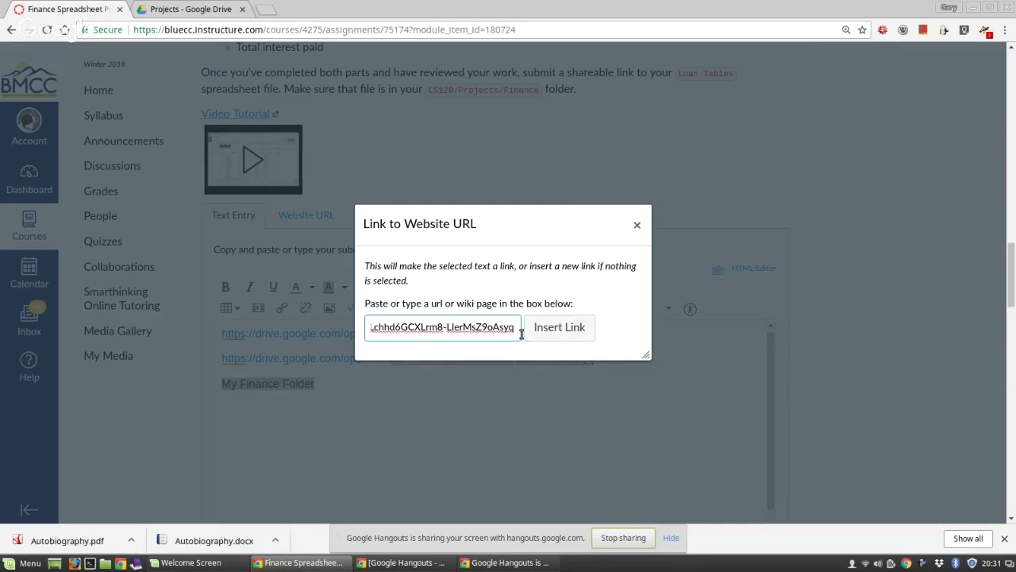
pyautogui.click(559, 330)
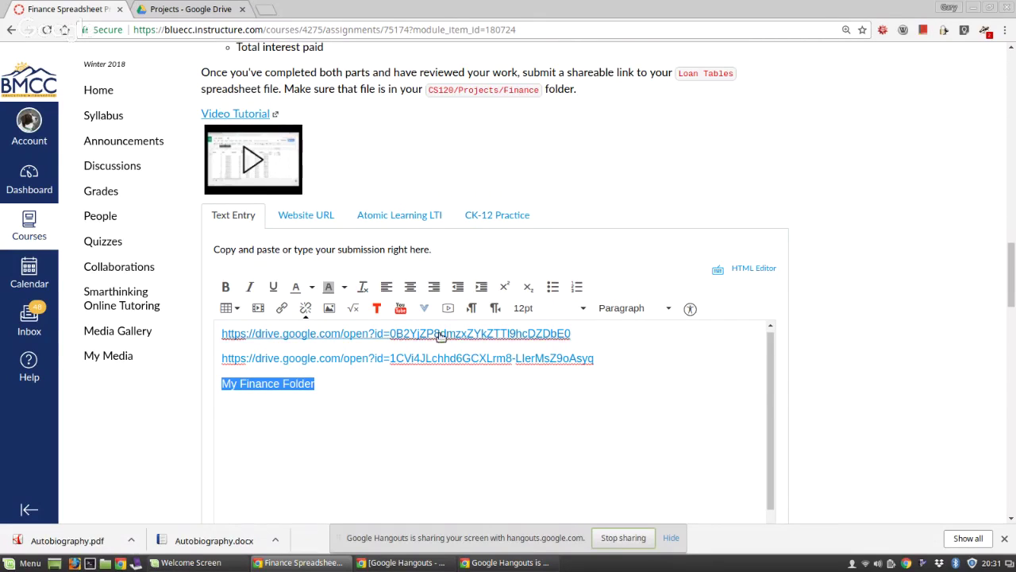
pyautogui.click(594, 334)
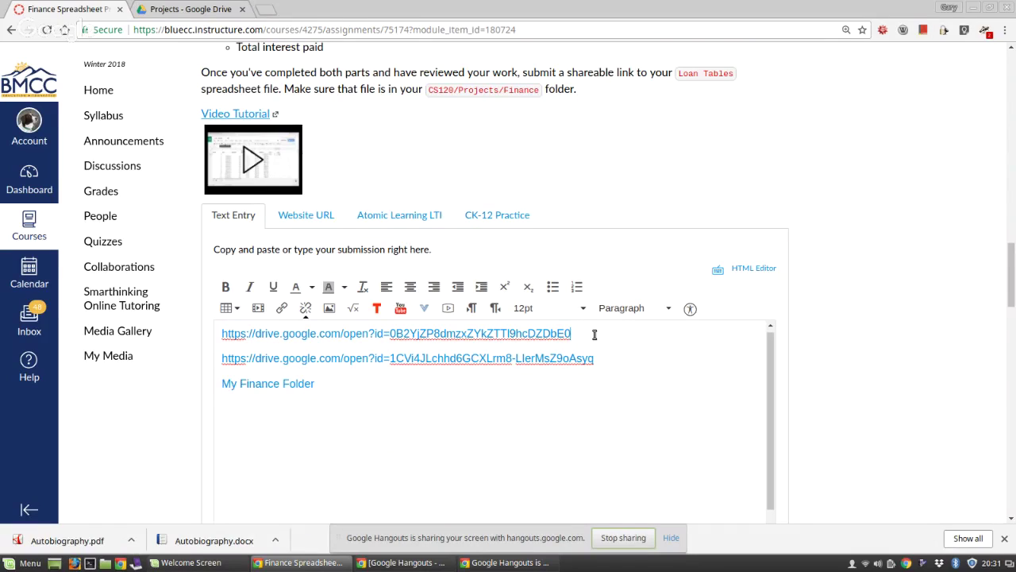
# Step: Label the first link 'CS120 Folder' and submit the Finance Spreadsheet Project, Part 1 assignment
pyautogui.write('CS120 Folder')
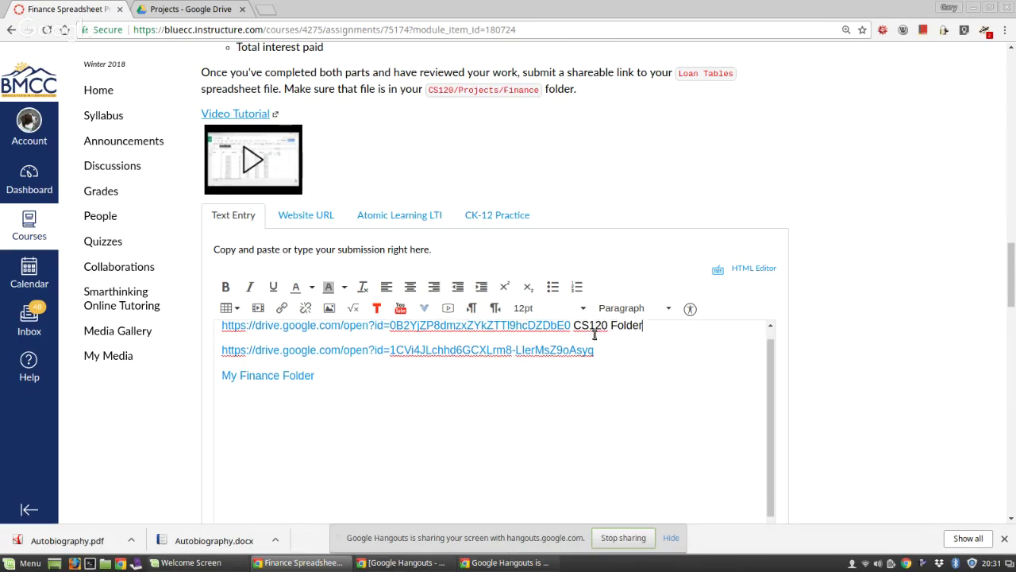
pyautogui.scroll(-5, 594, 334)
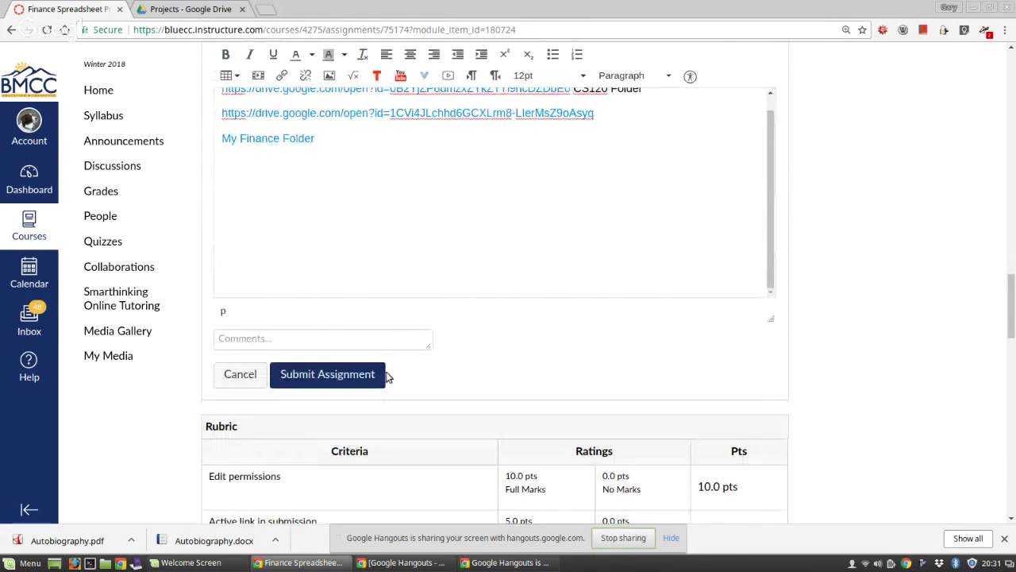
pyautogui.click(353, 376)
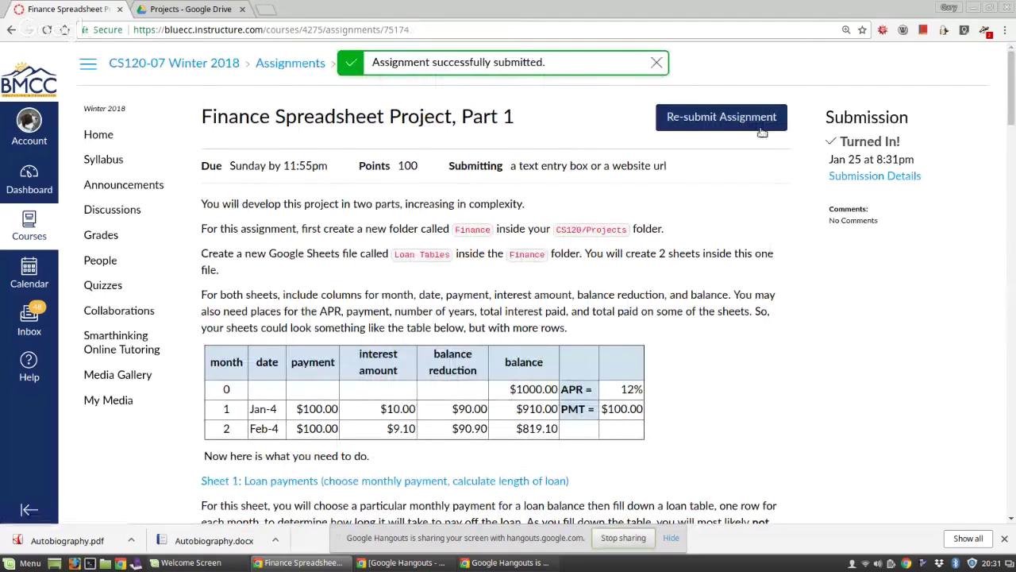
# Step: Check the submitted cs120 and My Finance Folder links from the submission details, then start a resubmission
pyautogui.click(878, 176)
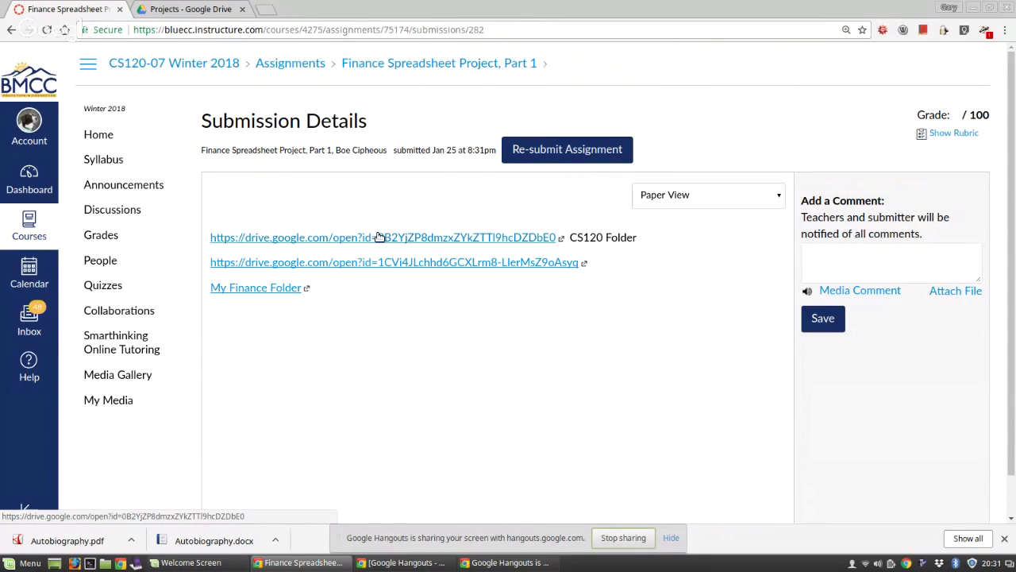
pyautogui.click(374, 239)
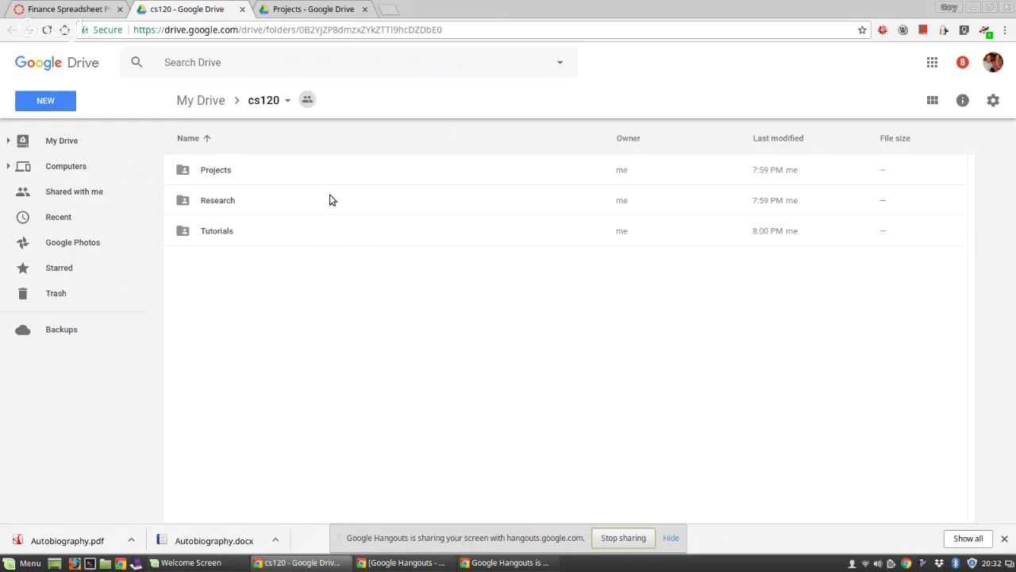
pyautogui.click(242, 8)
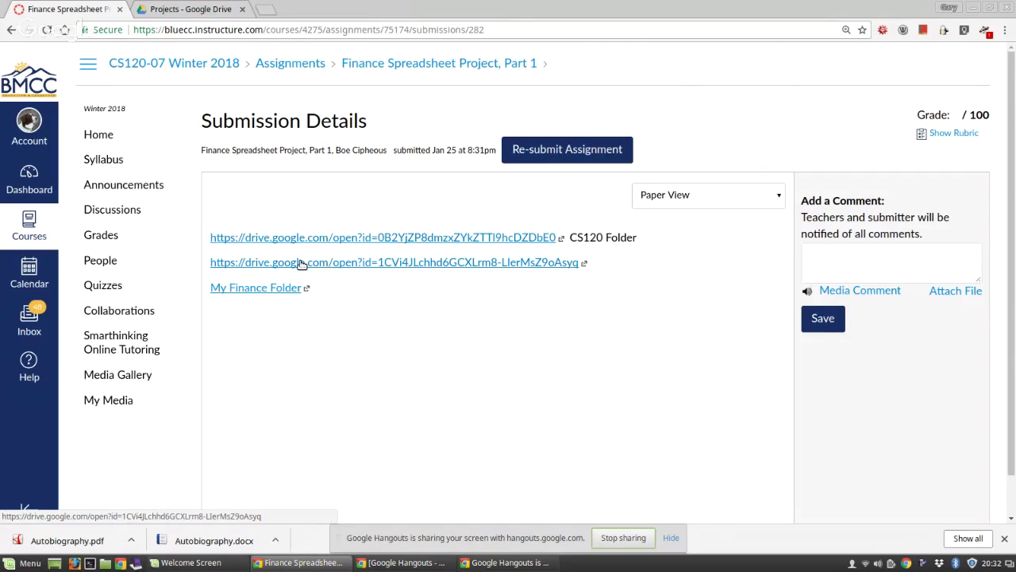
pyautogui.click(301, 262)
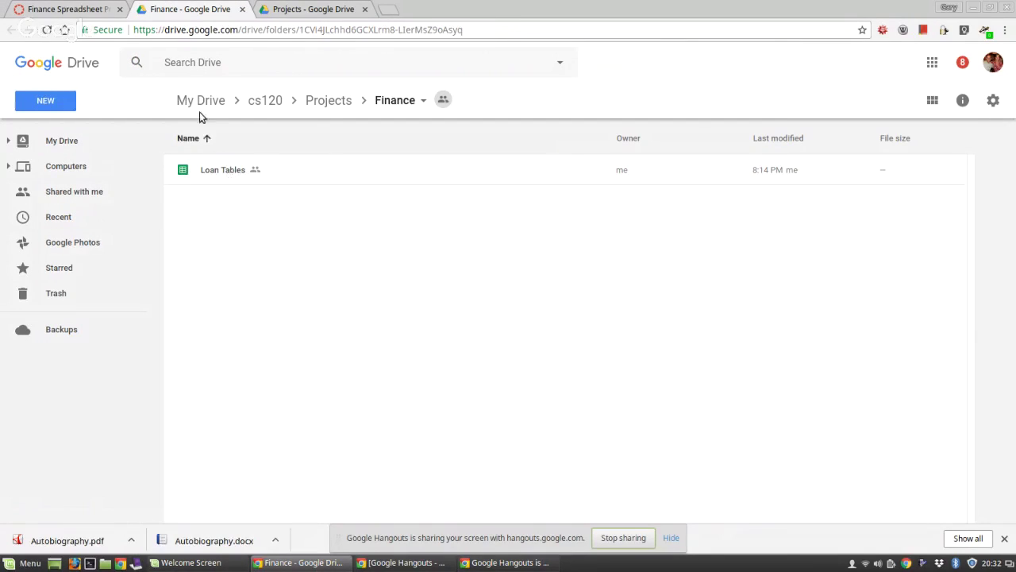
pyautogui.click(58, 10)
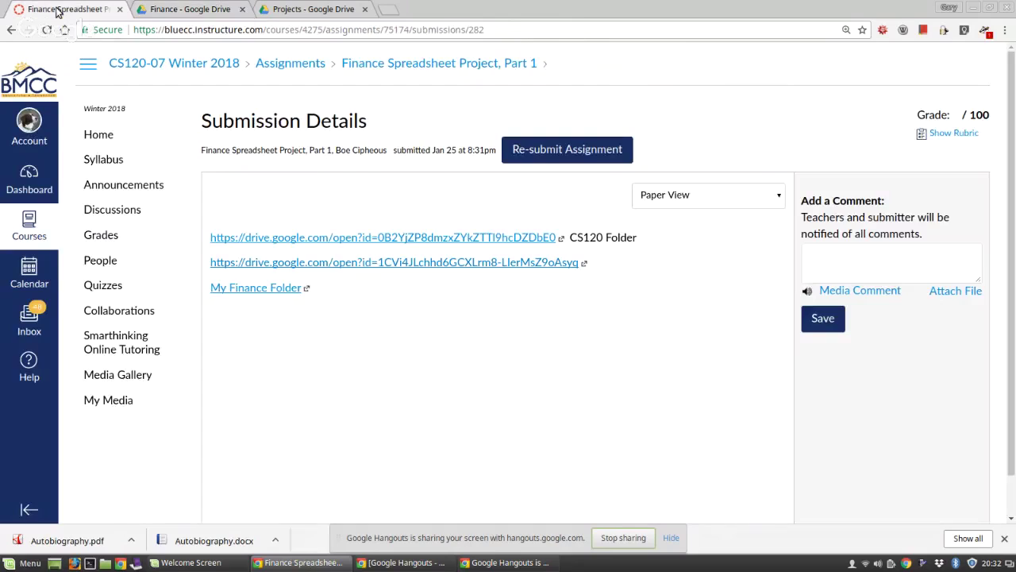
pyautogui.click(241, 291)
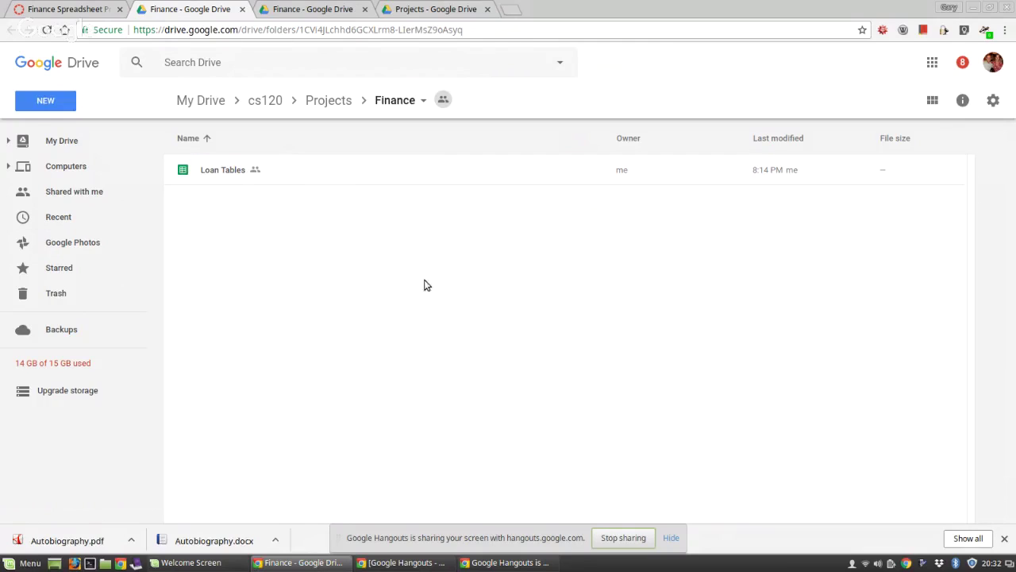
pyautogui.click(53, 9)
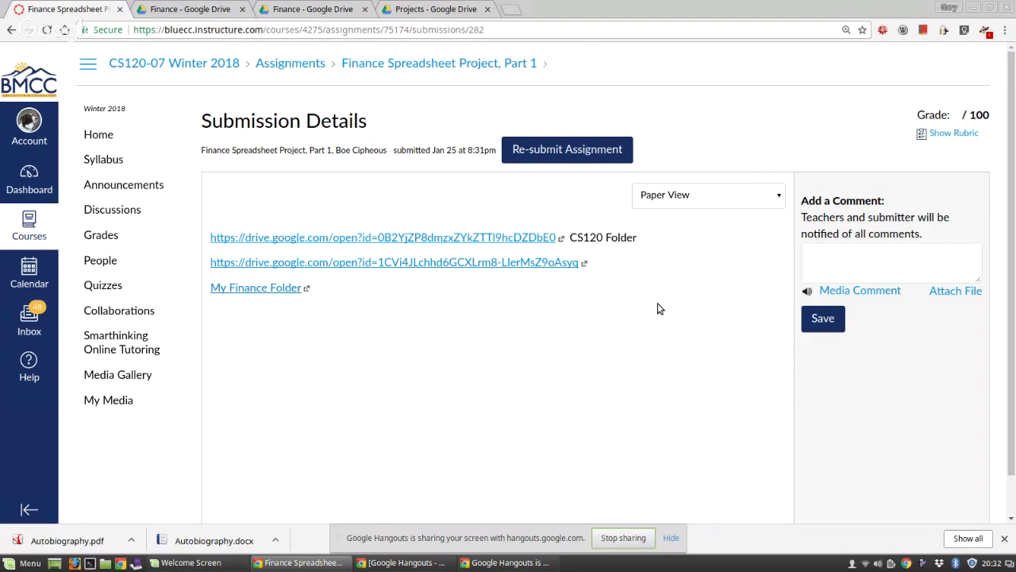
pyautogui.click(577, 151)
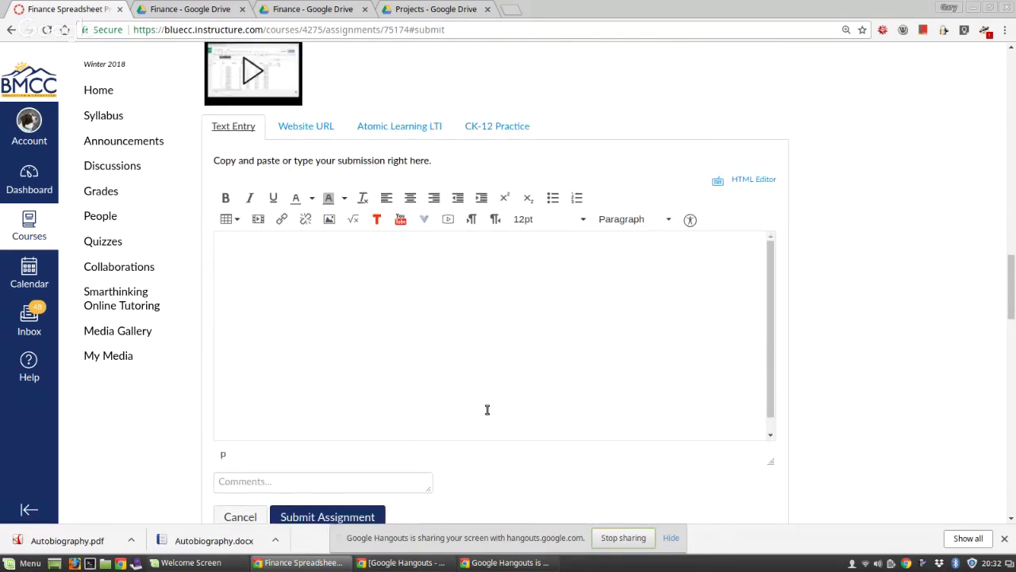
# Step: Enter 'My actual Finance folder' in the text entry box, fix the typos, and select 'actual Finance folder'
pyautogui.click(381, 326)
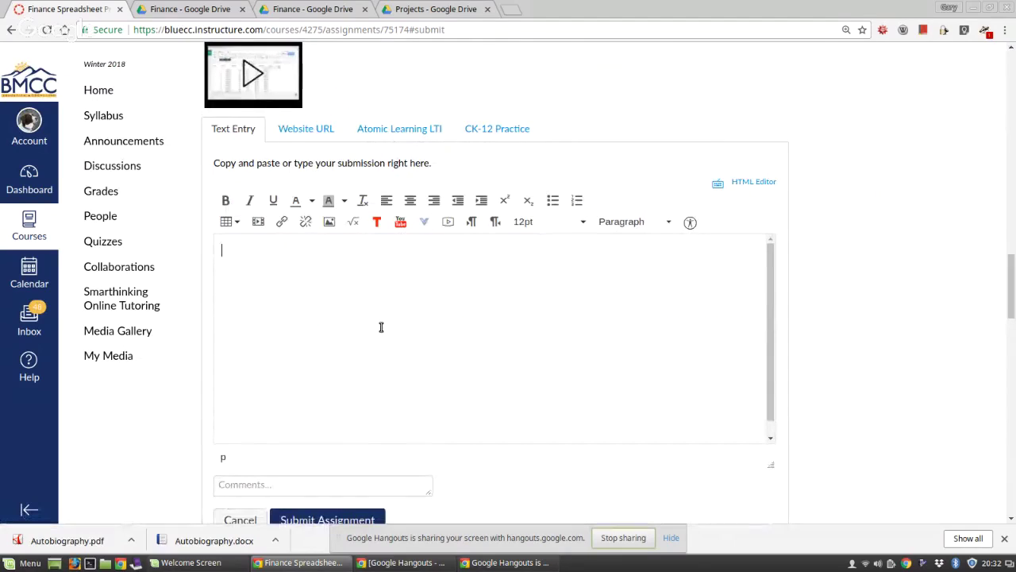
pyautogui.write('My actua;l Fina')
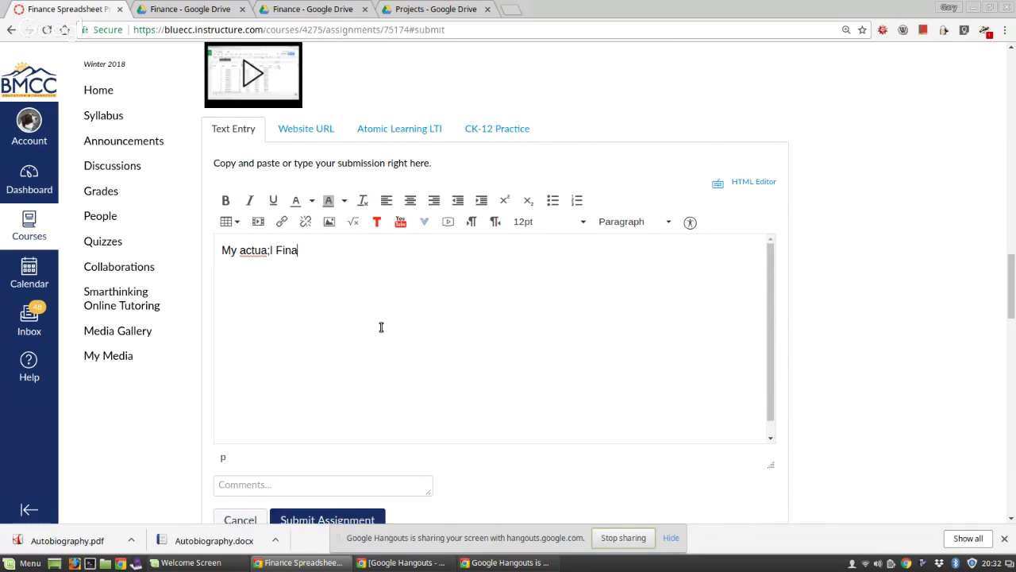
pyautogui.write('nce folder')
pyautogui.press('Left')
pyautogui.press('Left')
pyautogui.press('Left')
pyautogui.press('Left')
pyautogui.press('Left')
pyautogui.press('Left')
pyautogui.press('Left')
pyautogui.press('Left')
pyautogui.press('Left')
pyautogui.press('Left')
pyautogui.press('Left')
pyautogui.press('Left')
pyautogui.press('Left')
pyautogui.press('Left')
pyautogui.press('Left')
pyautogui.press('Left')
pyautogui.press('BackSpace')
pyautogui.press('End')
pyautogui.press('Left')
pyautogui.press('Left')
pyautogui.press('Left')
pyautogui.press('Left')
pyautogui.press('Left')
pyautogui.press('Left')
pyautogui.press('Left')
pyautogui.press('Left')
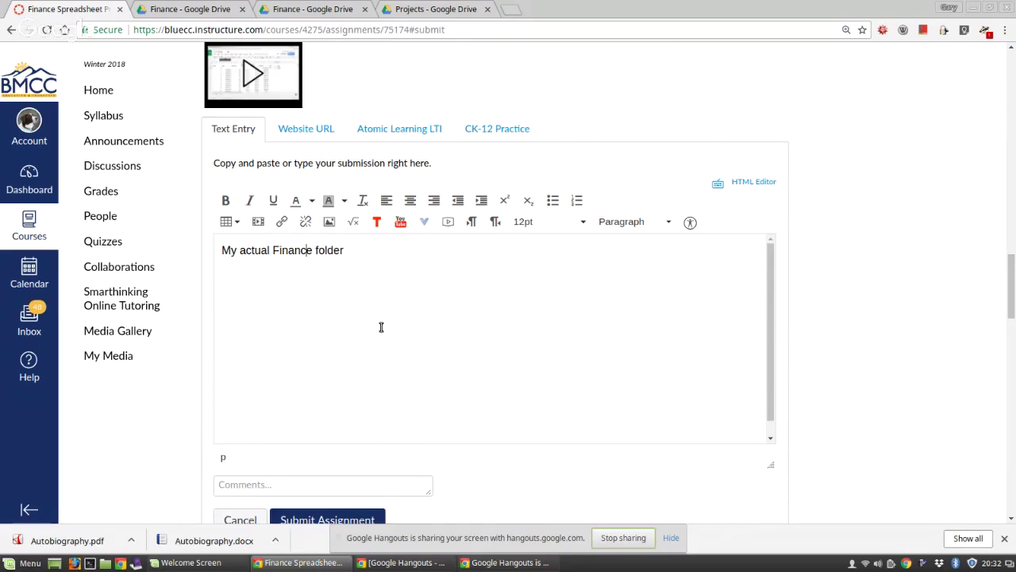
pyautogui.press('Home')
pyautogui.press('Right')
pyautogui.press('Right')
pyautogui.press('Right')
pyautogui.hotkey('shift', 'Right')
pyautogui.hotkey('shift', 'Right')
pyautogui.hotkey('shift', 'Right')
pyautogui.hotkey('shift', 'Right')
pyautogui.hotkey('shift', 'Right')
pyautogui.hotkey('shift', 'Right')
pyautogui.hotkey('shift', 'Right')
pyautogui.hotkey('shift', 'Right')
pyautogui.hotkey('shift', 'Right')
pyautogui.hotkey('shift', 'Right')
pyautogui.hotkey('shift', 'Right')
pyautogui.hotkey('shift', 'Right')
pyautogui.hotkey('shift', 'Right')
pyautogui.hotkey('shift', 'Right')
pyautogui.hotkey('shift', 'Right')
pyautogui.hotkey('shift', 'Right')
pyautogui.hotkey('shift', 'Right')
pyautogui.hotkey('shift', 'Right')
pyautogui.hotkey('shift', 'Right')
pyautogui.hotkey('shift', 'Right')
pyautogui.hotkey('shift', 'Right')
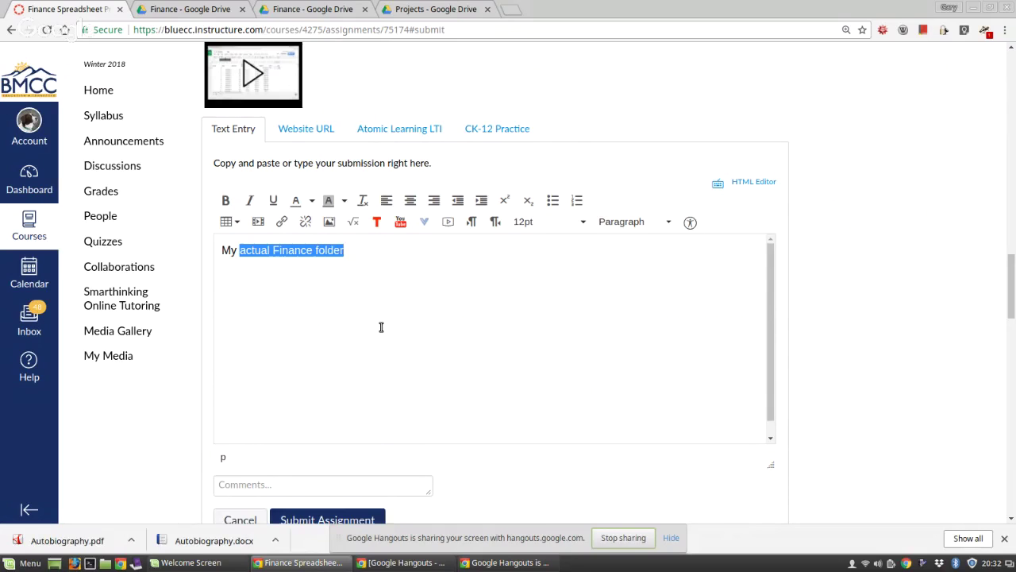
# Step: Link 'actual Finance folder' to the pasted Google Drive folder URL and resubmit the assignment
pyautogui.click(283, 222)
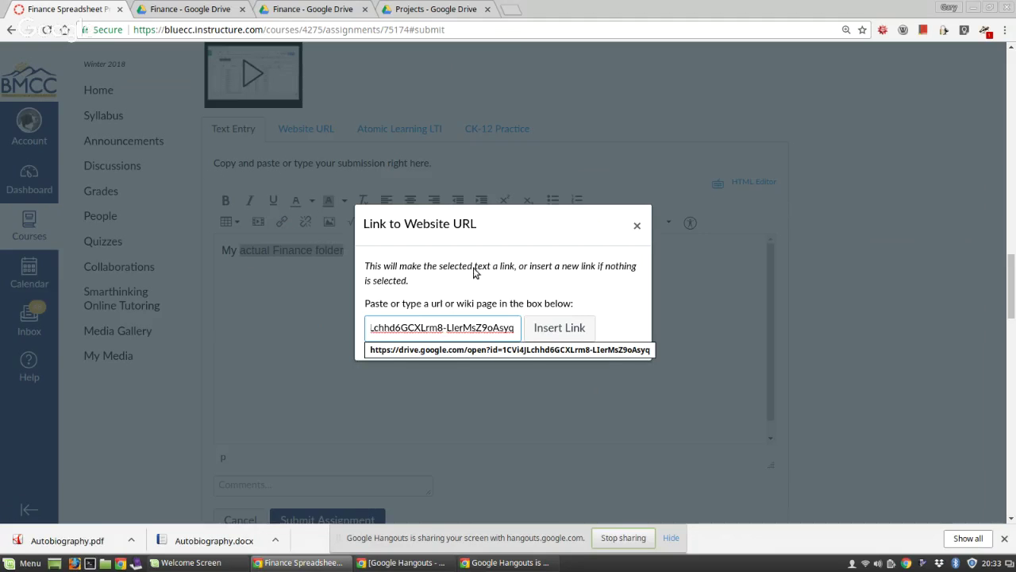
pyautogui.click(569, 329)
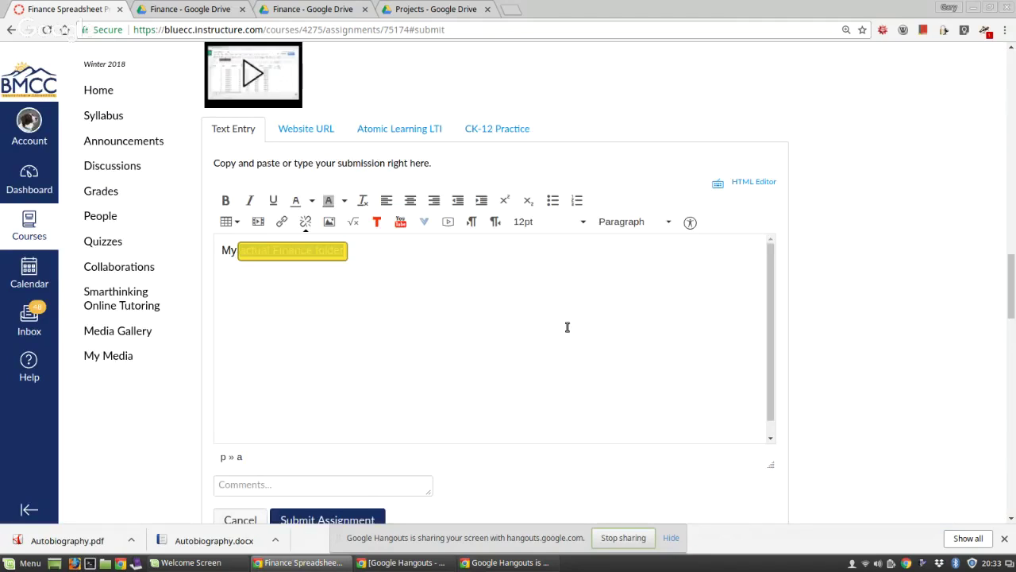
pyautogui.click(352, 520)
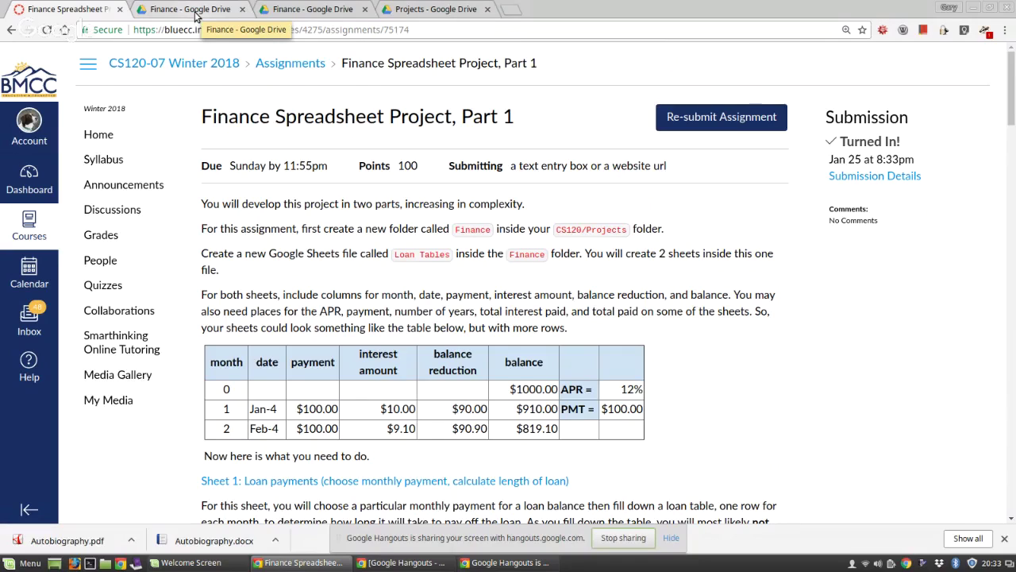
# Step: Give the collaborator Can view access to the Projects Finance folder, then open it to Loan Tables
pyautogui.click(411, 10)
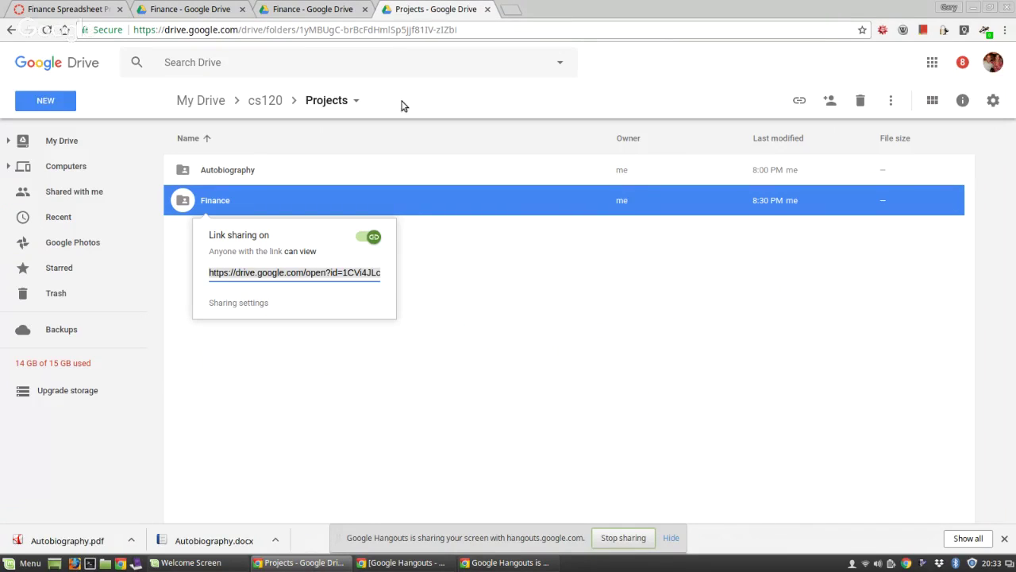
pyautogui.click(525, 327)
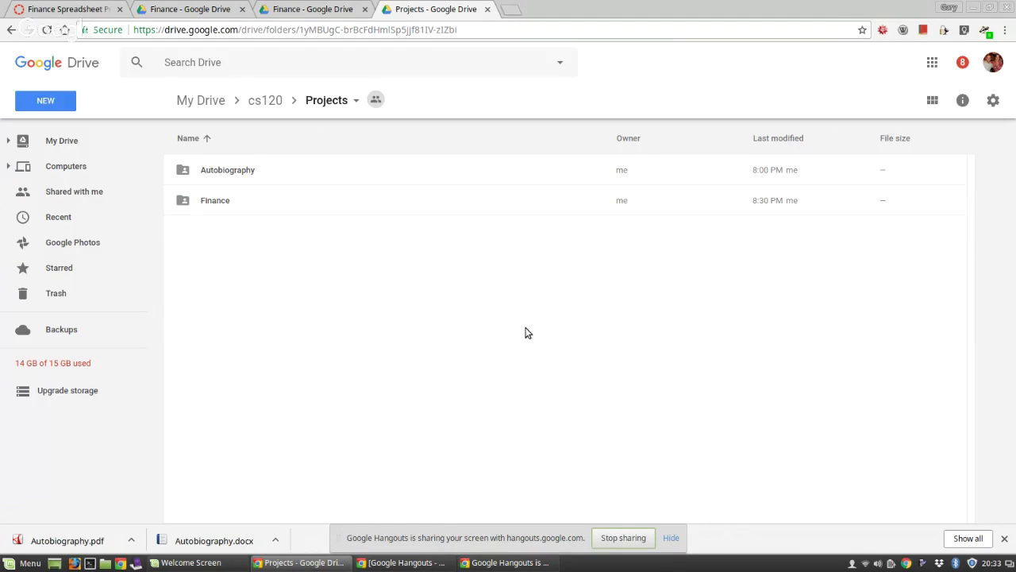
pyautogui.click(215, 202)
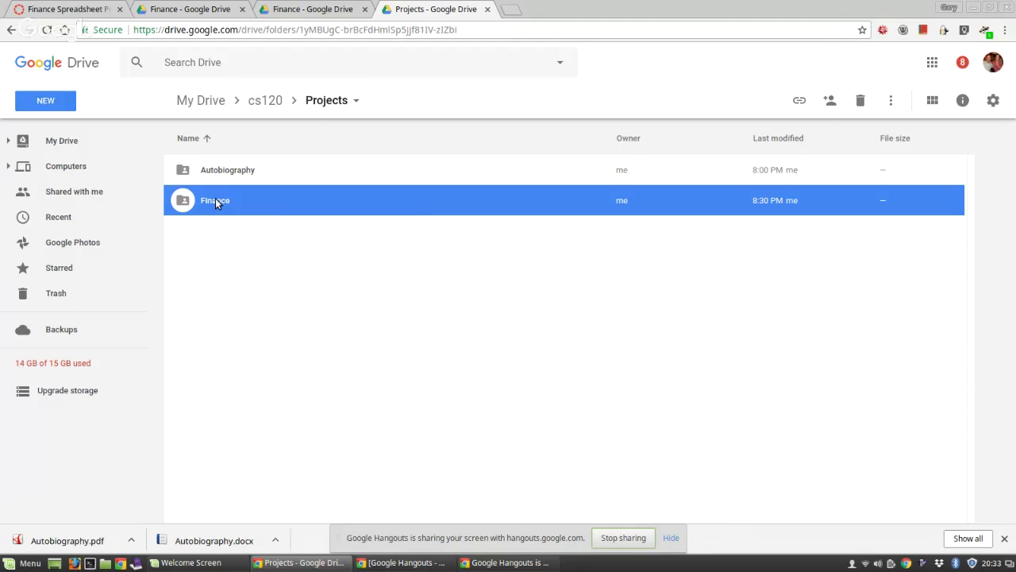
pyautogui.rightClick(215, 200)
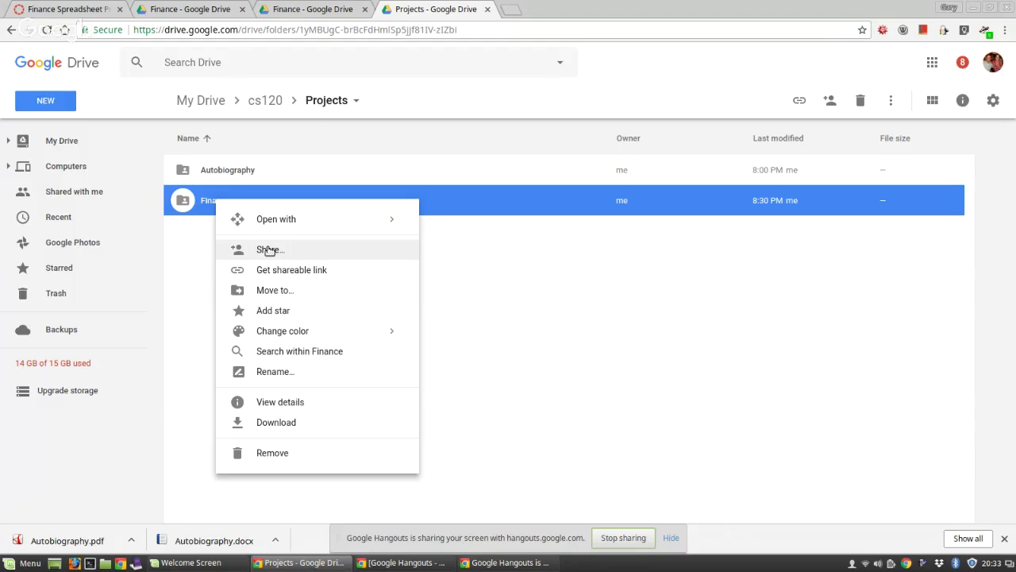
pyautogui.click(270, 250)
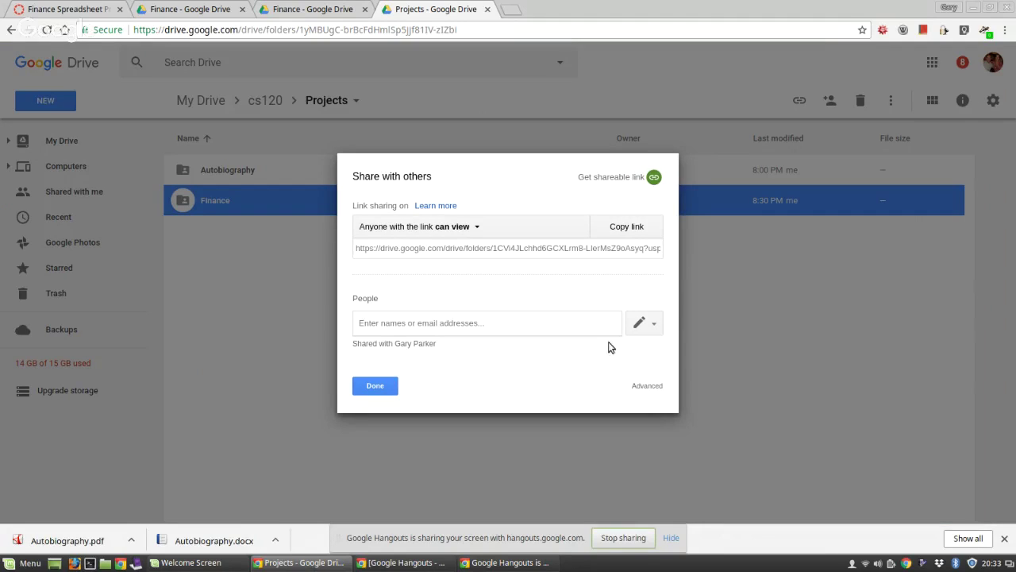
pyautogui.click(656, 325)
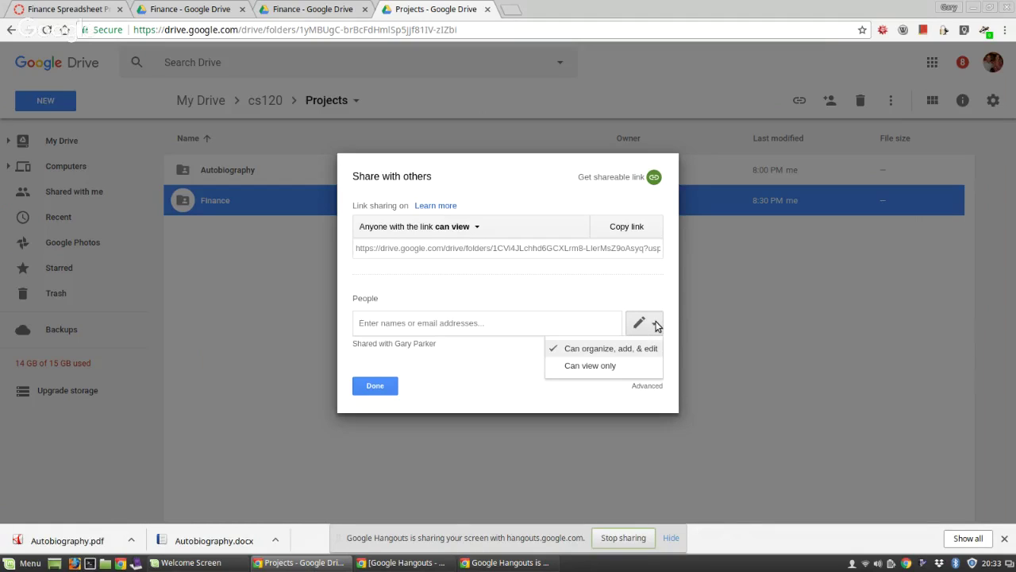
pyautogui.click(612, 367)
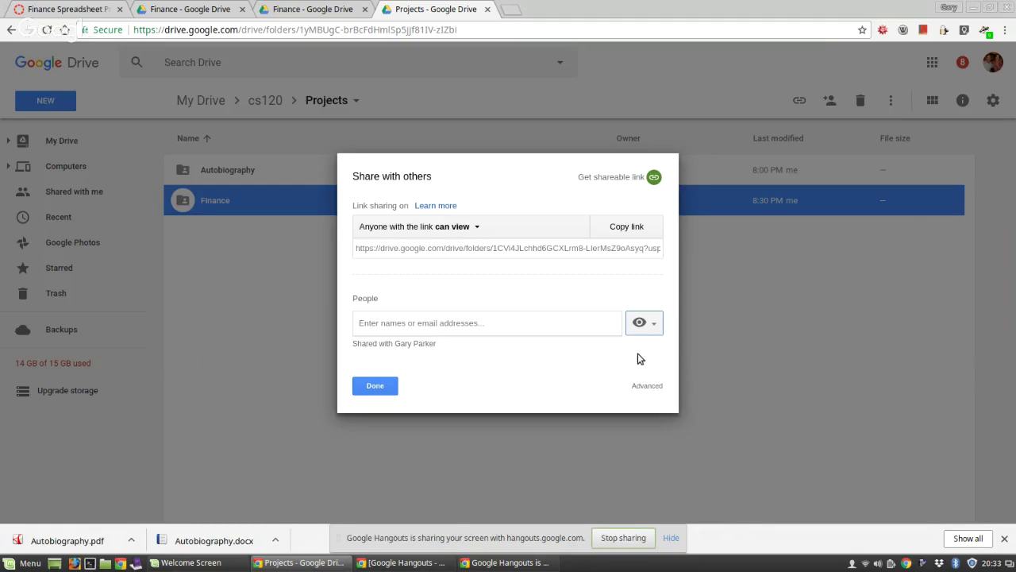
pyautogui.click(379, 386)
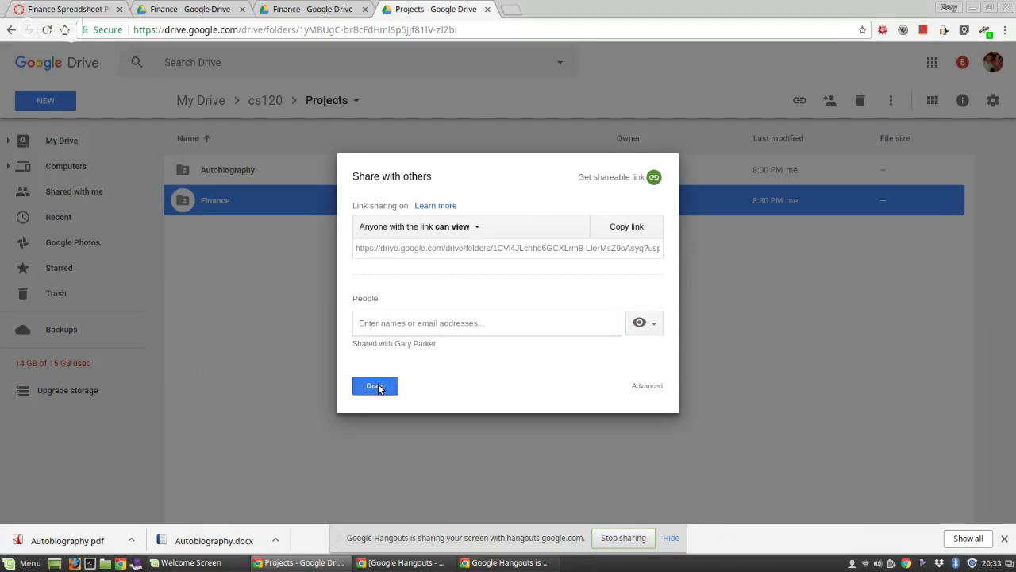
pyautogui.doubleClick(217, 202)
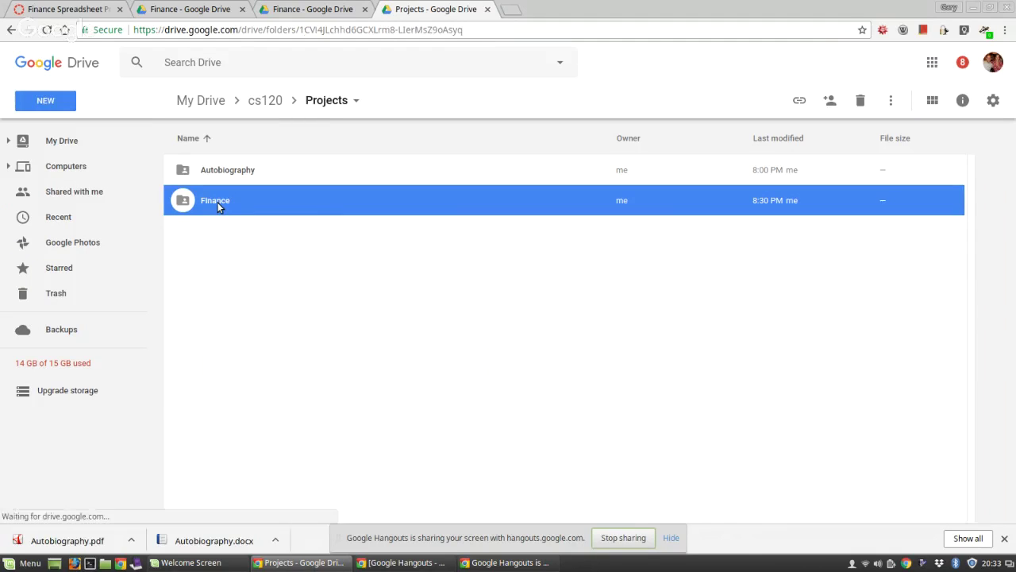
pyautogui.click(223, 176)
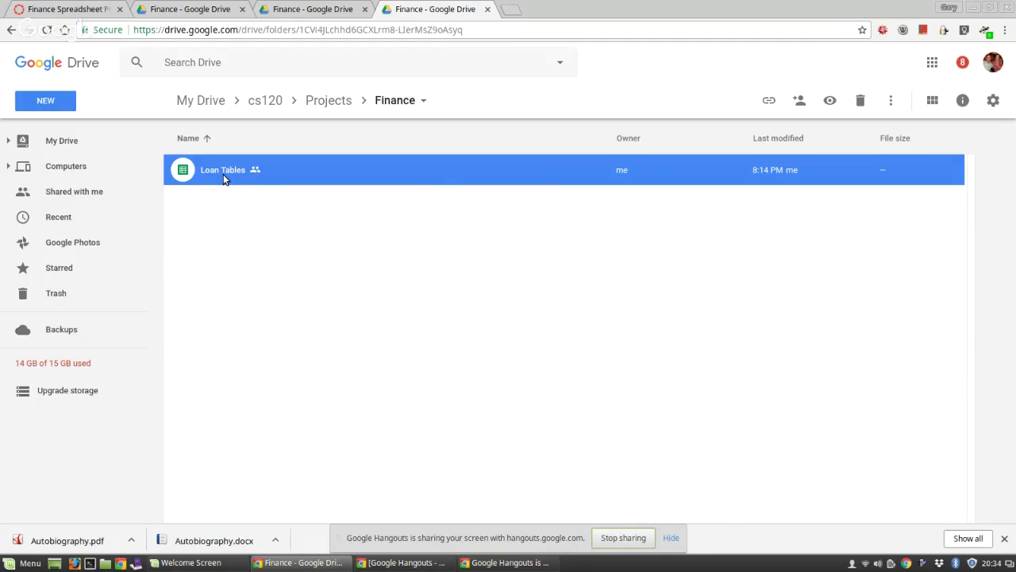
# Step: Set the Loan Tables collaborator's permission to Can view, then bring the Google Hangouts window forward
pyautogui.rightClick(223, 174)
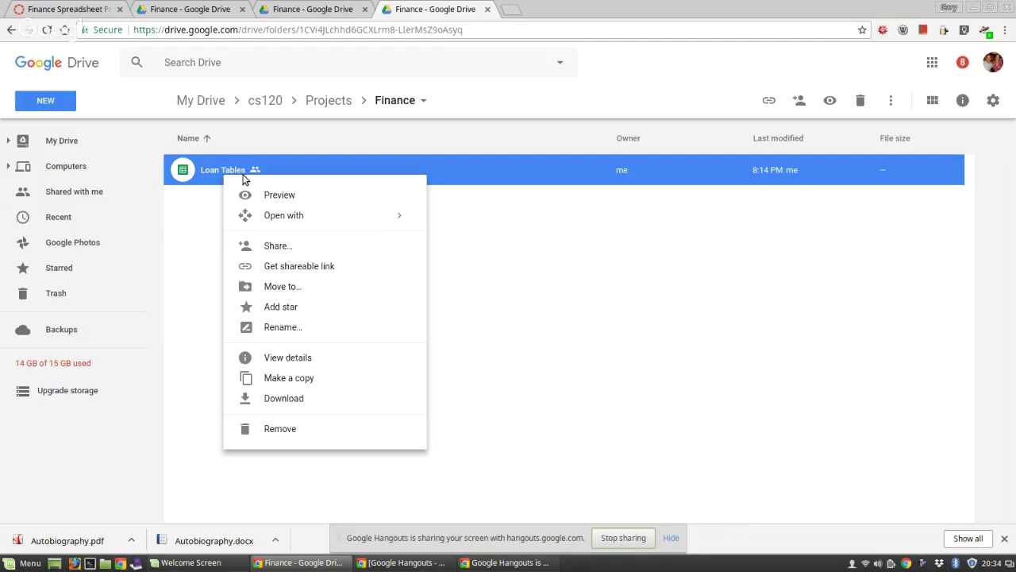
pyautogui.click(295, 247)
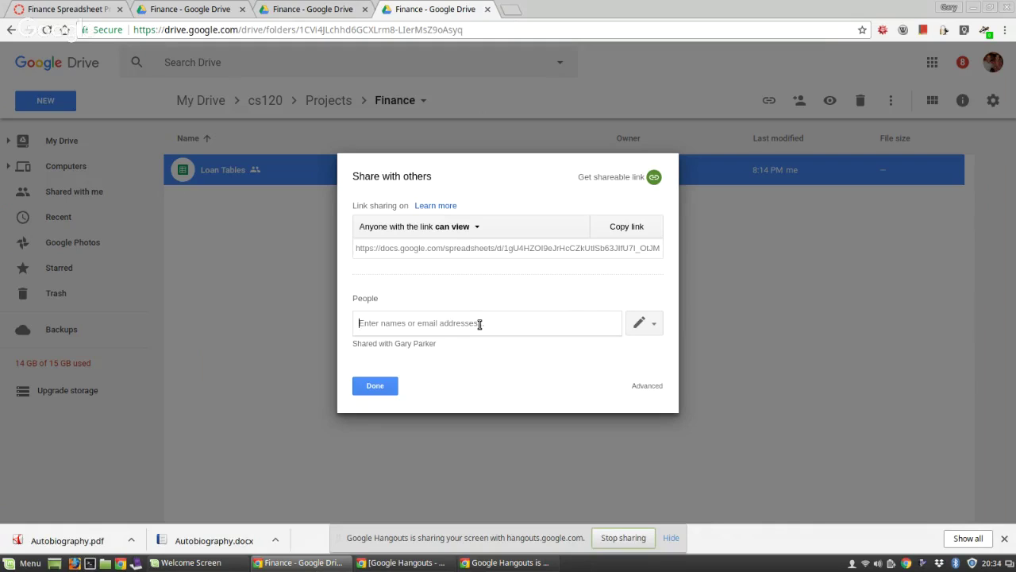
pyautogui.click(654, 327)
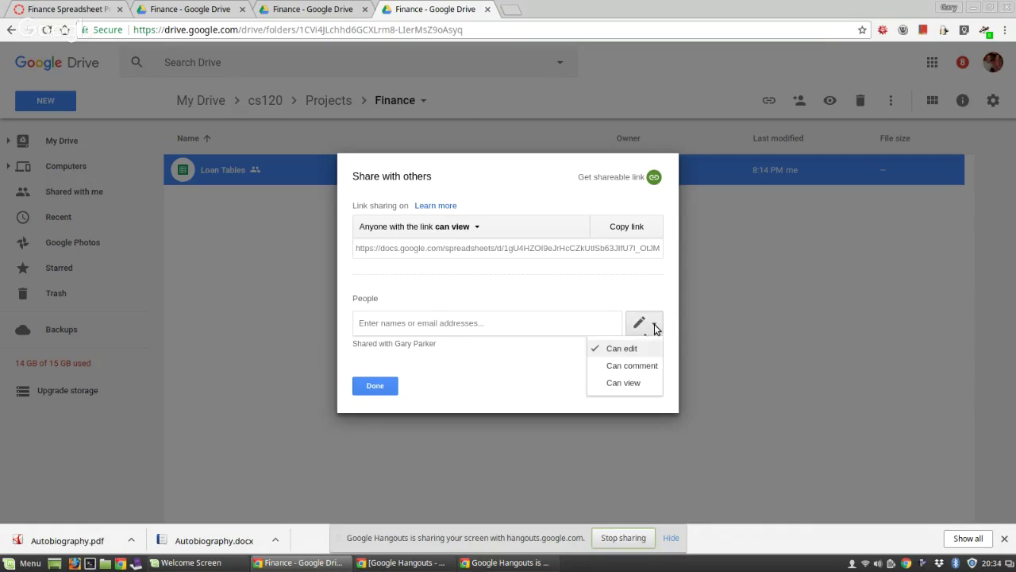
pyautogui.click(632, 365)
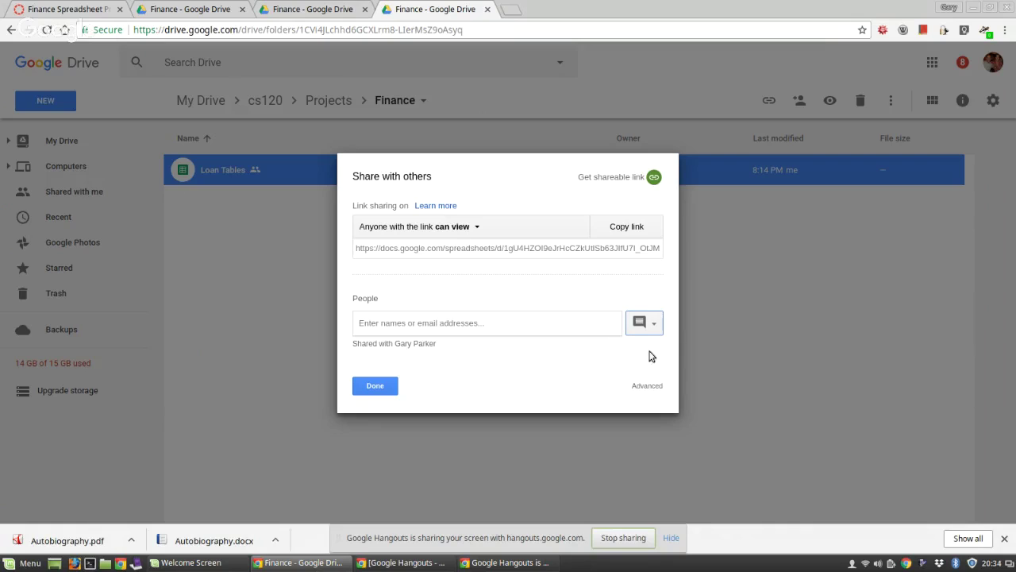
pyautogui.click(654, 327)
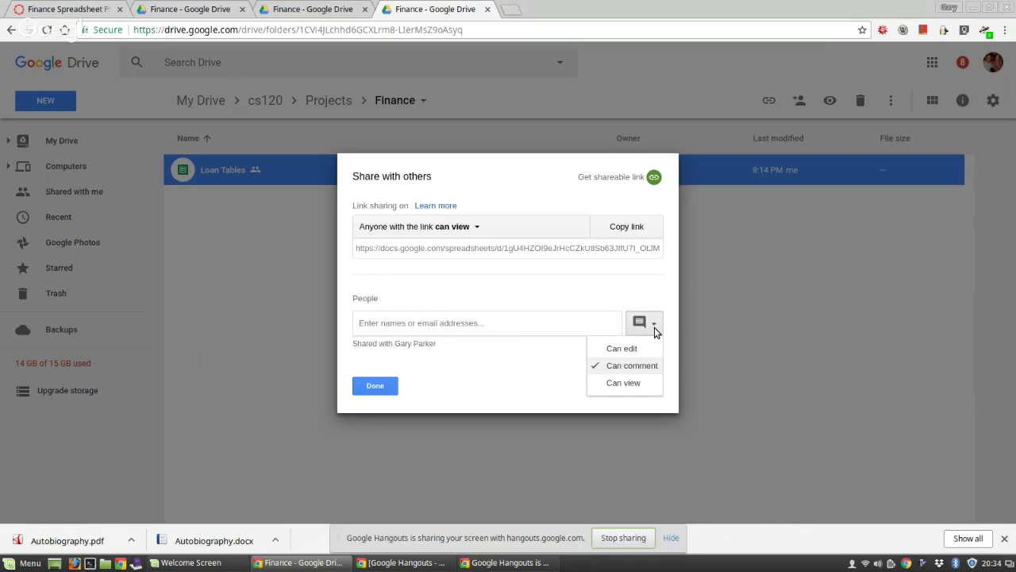
pyautogui.click(632, 384)
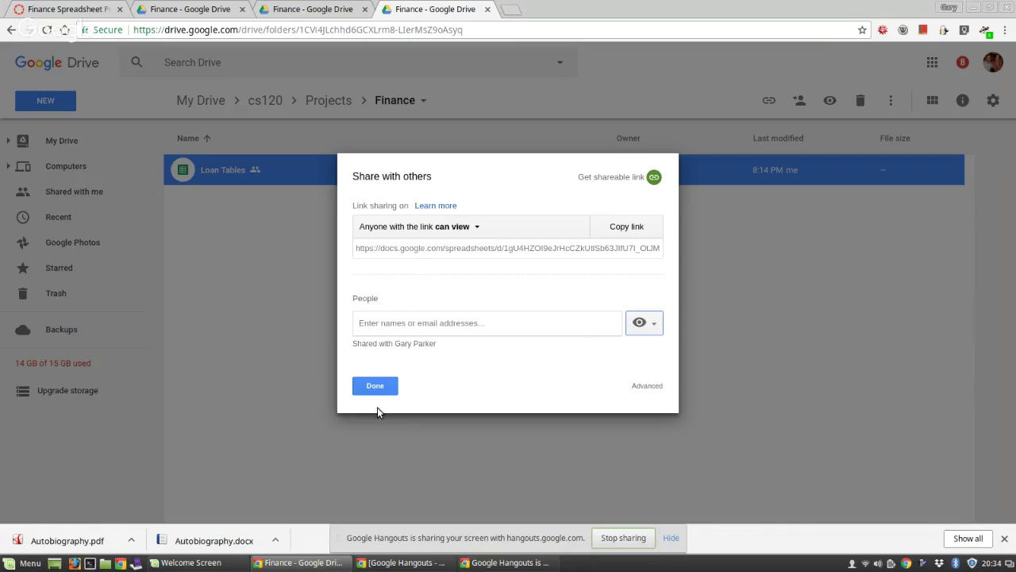
pyautogui.click(375, 386)
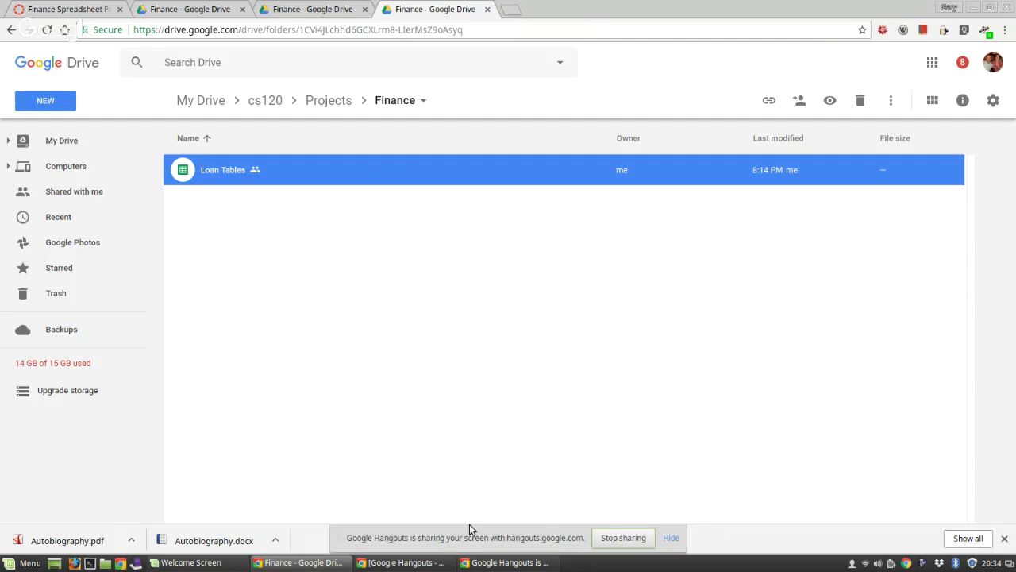
pyautogui.moveTo(422, 565)
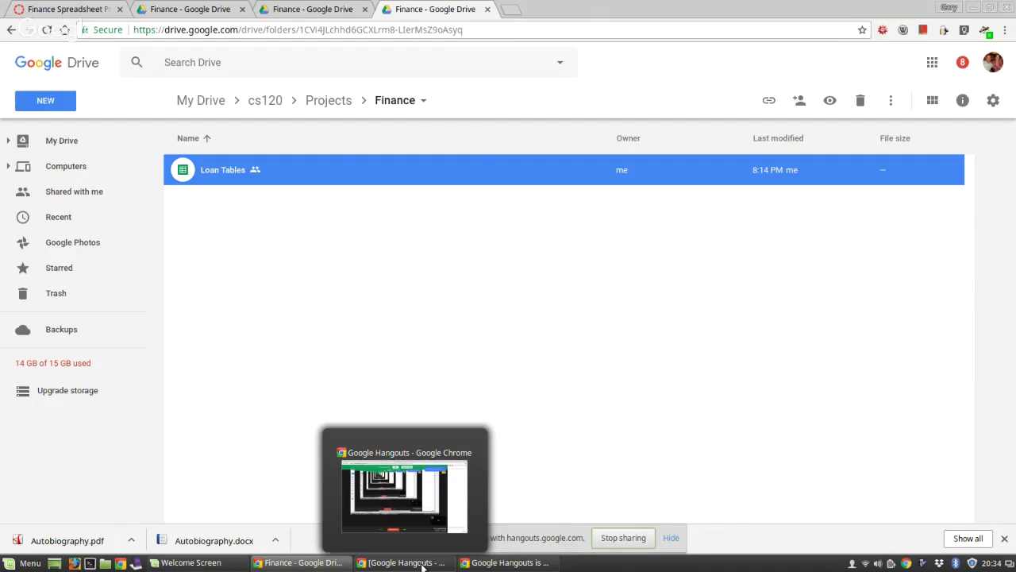
pyautogui.click(422, 564)
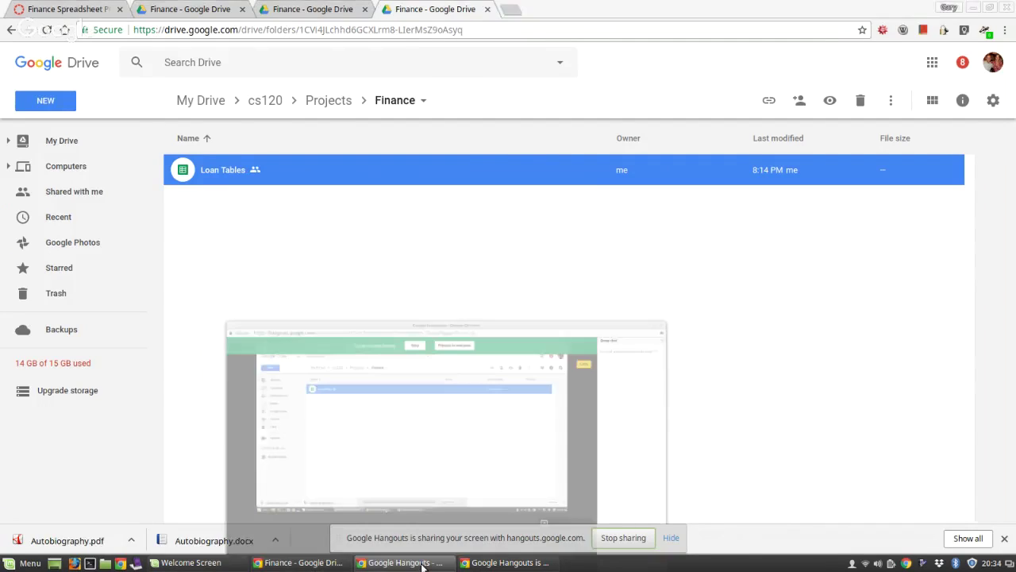